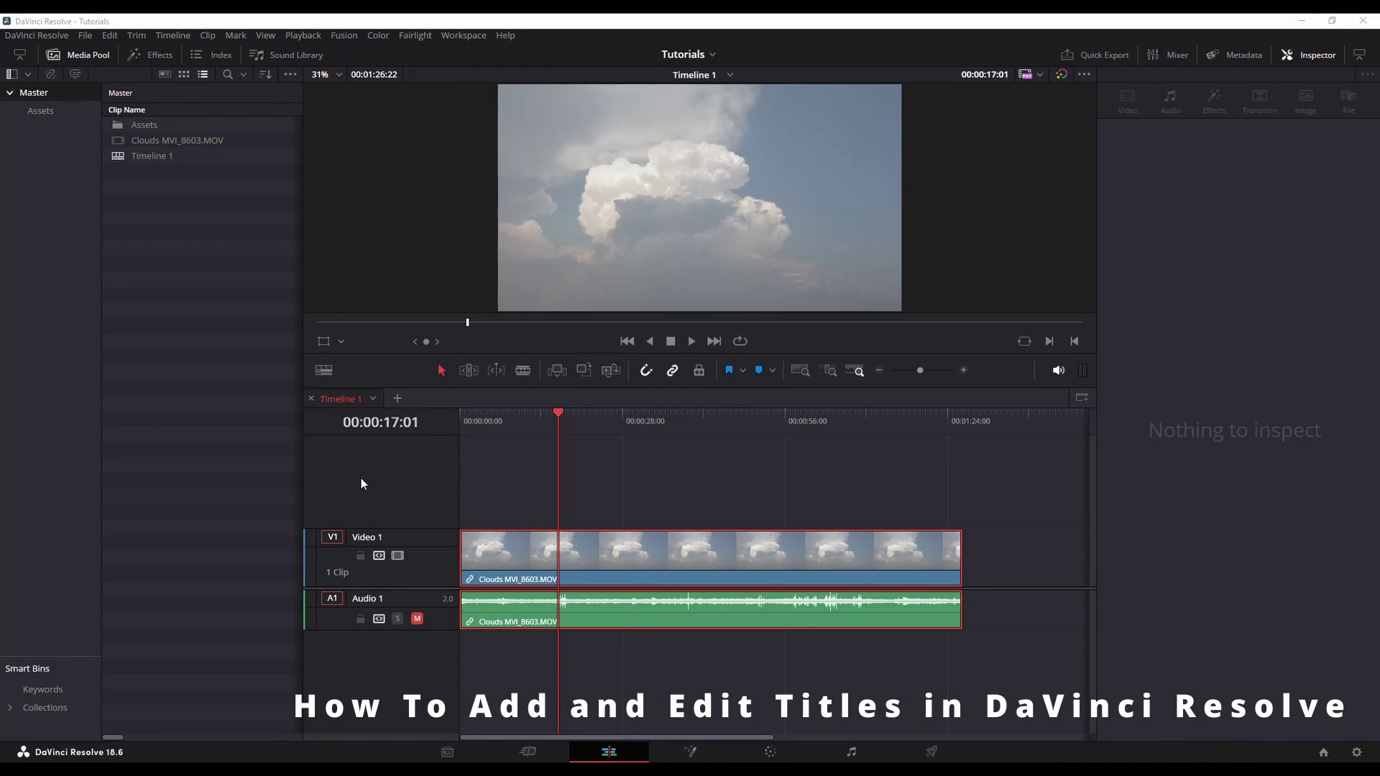
Step: Show the Effects library's Titles list and browse the presets to preview the Scroll title
left_click(157, 58)
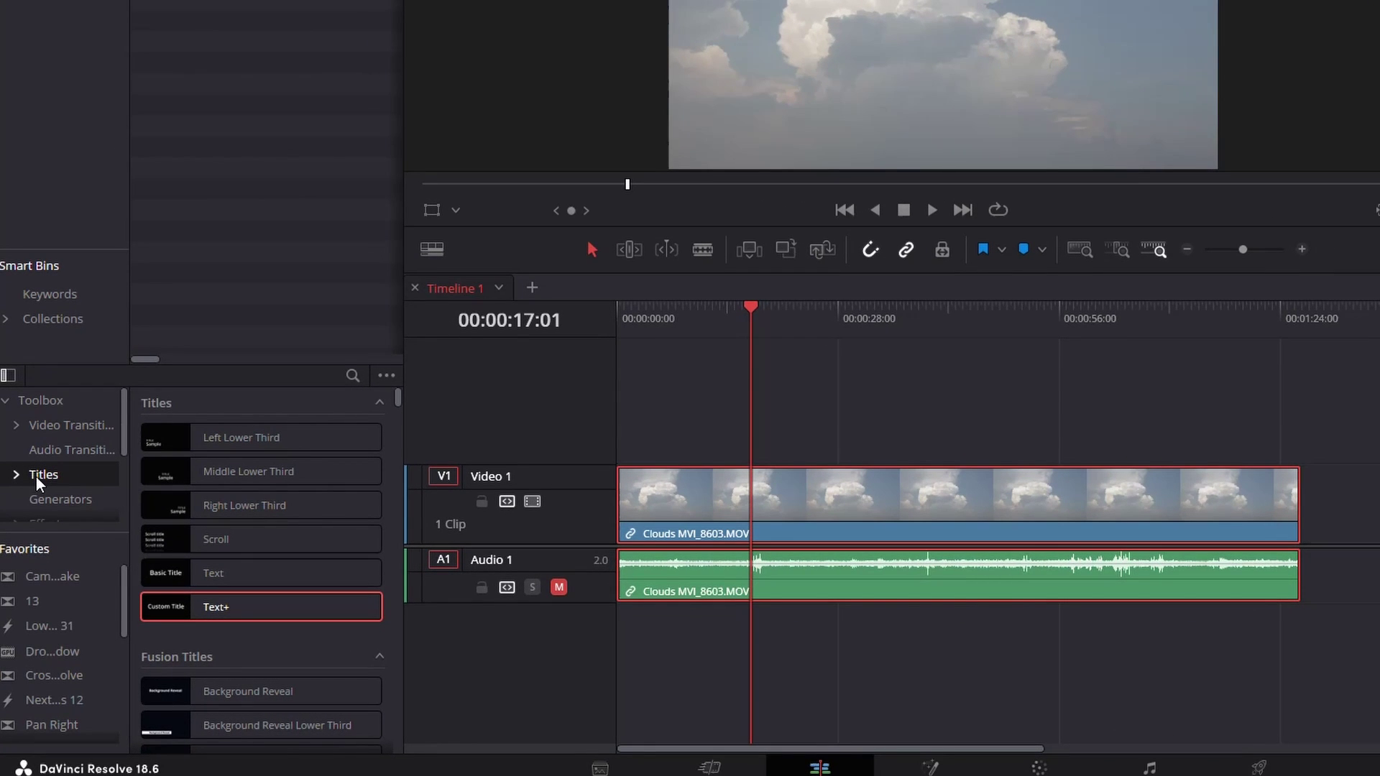
scroll(234, 588, "down", 1)
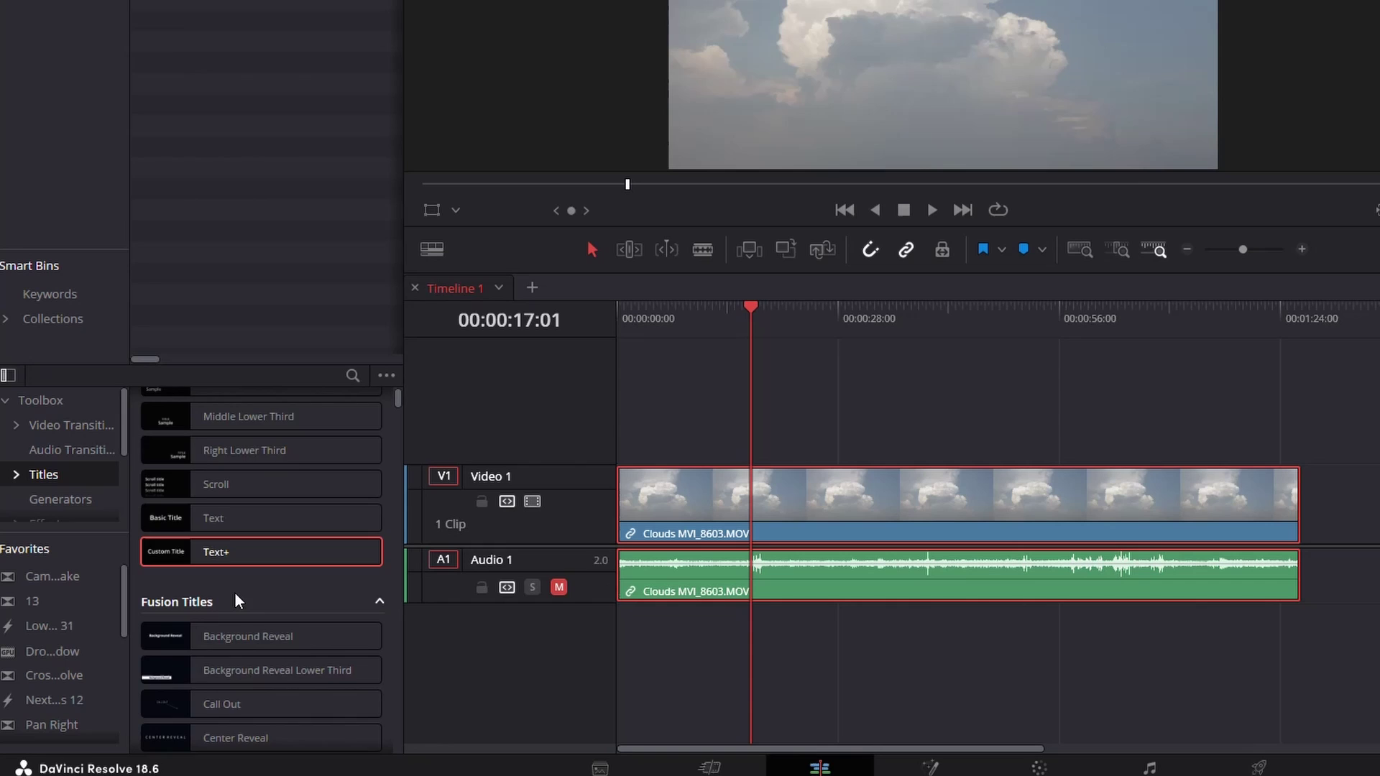
scroll(234, 592, "down", 4)
scroll(235, 593, "down", 8)
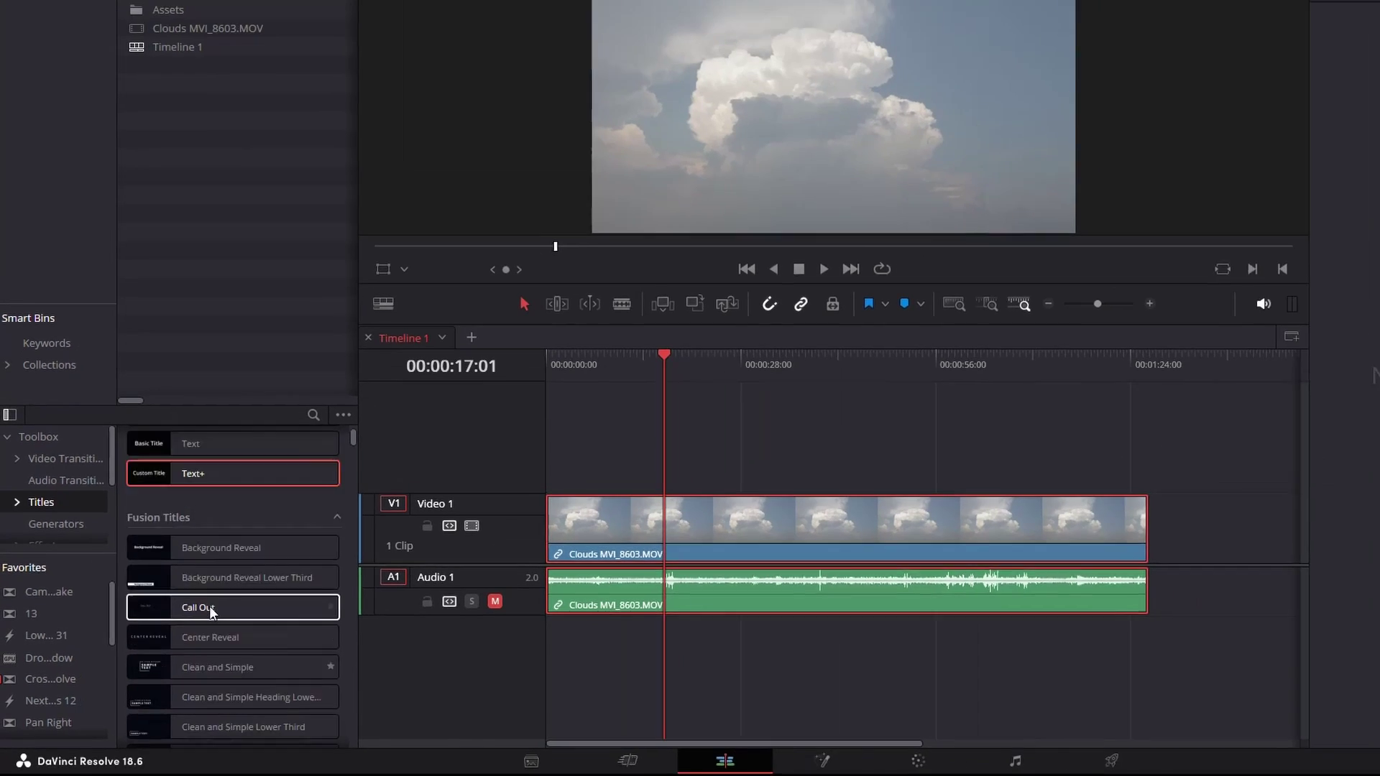
scroll(210, 606, "up", 3)
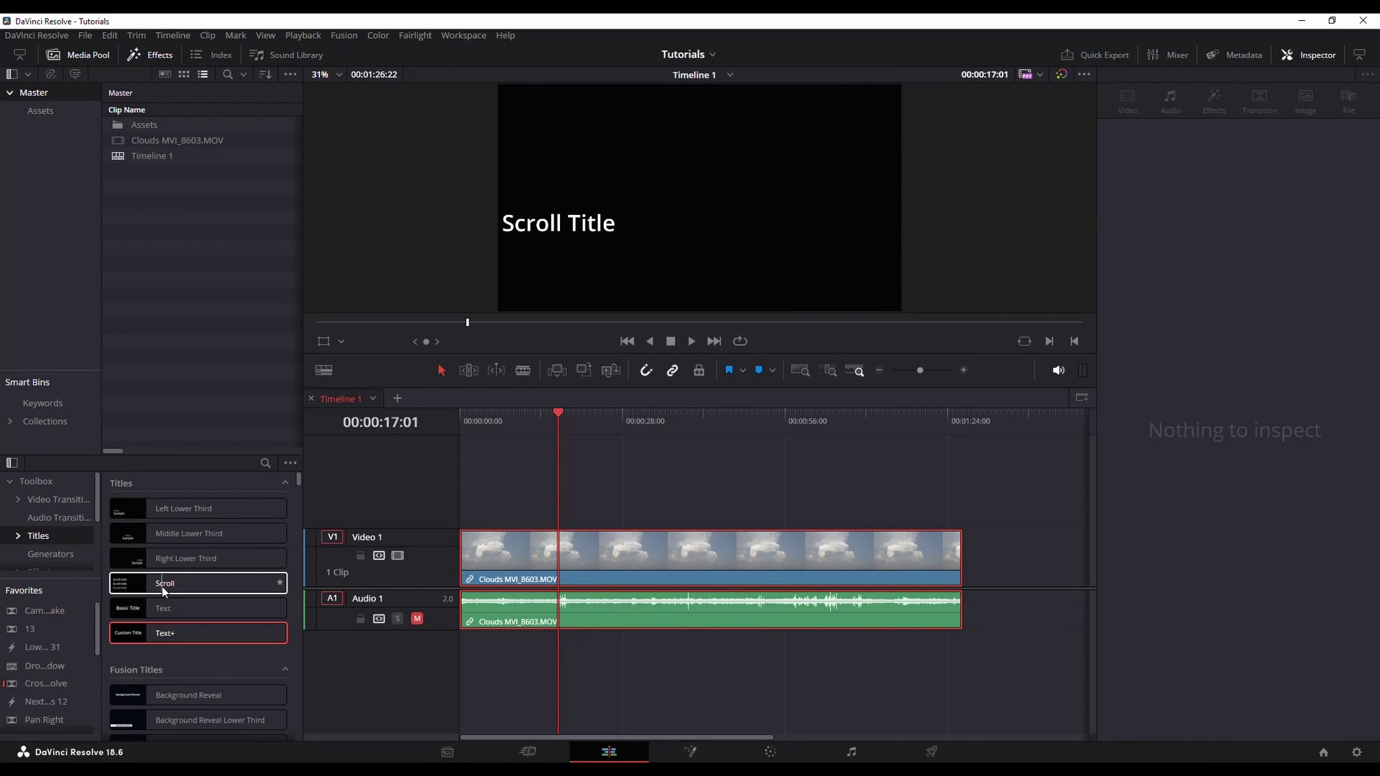
Step: Place the Scroll title on Video 2 above the clouds clip, preview it, and select it
left_click_drag(162, 586, 540, 506)
left_click(541, 417)
key("space")
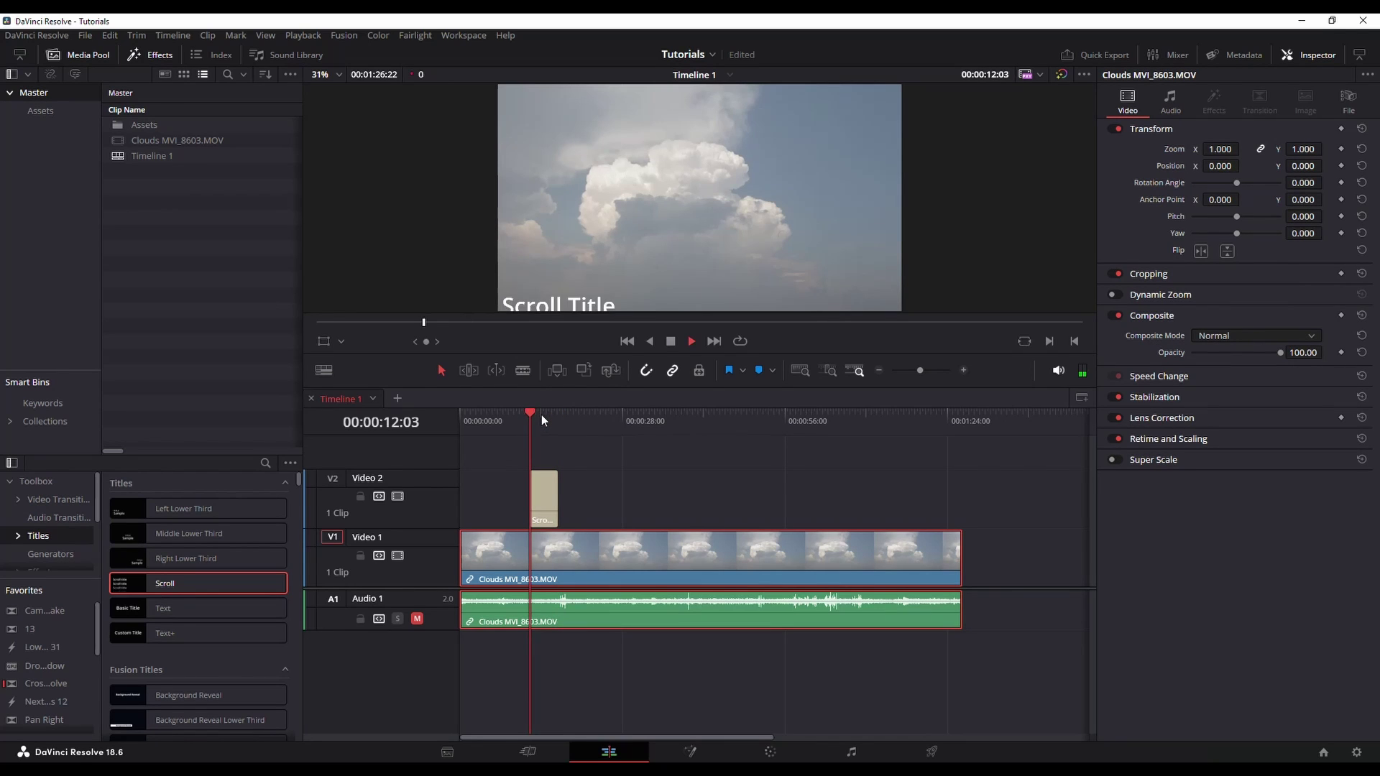
key("space")
left_click(548, 500)
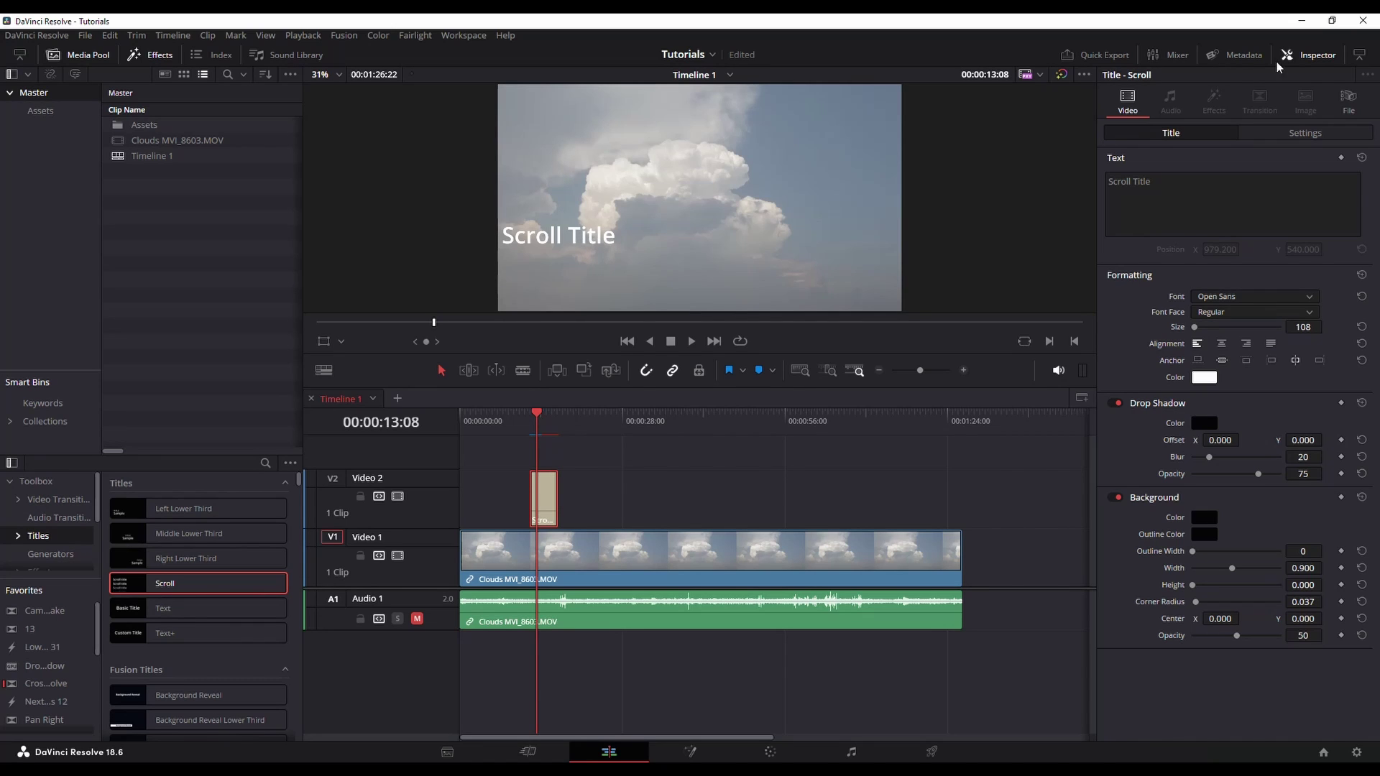
left_click(1297, 56)
left_click(1301, 58)
Step: Replace the Scroll title text with three lines: 'title 1', 'title 2', 'extra text'
left_click(1198, 186)
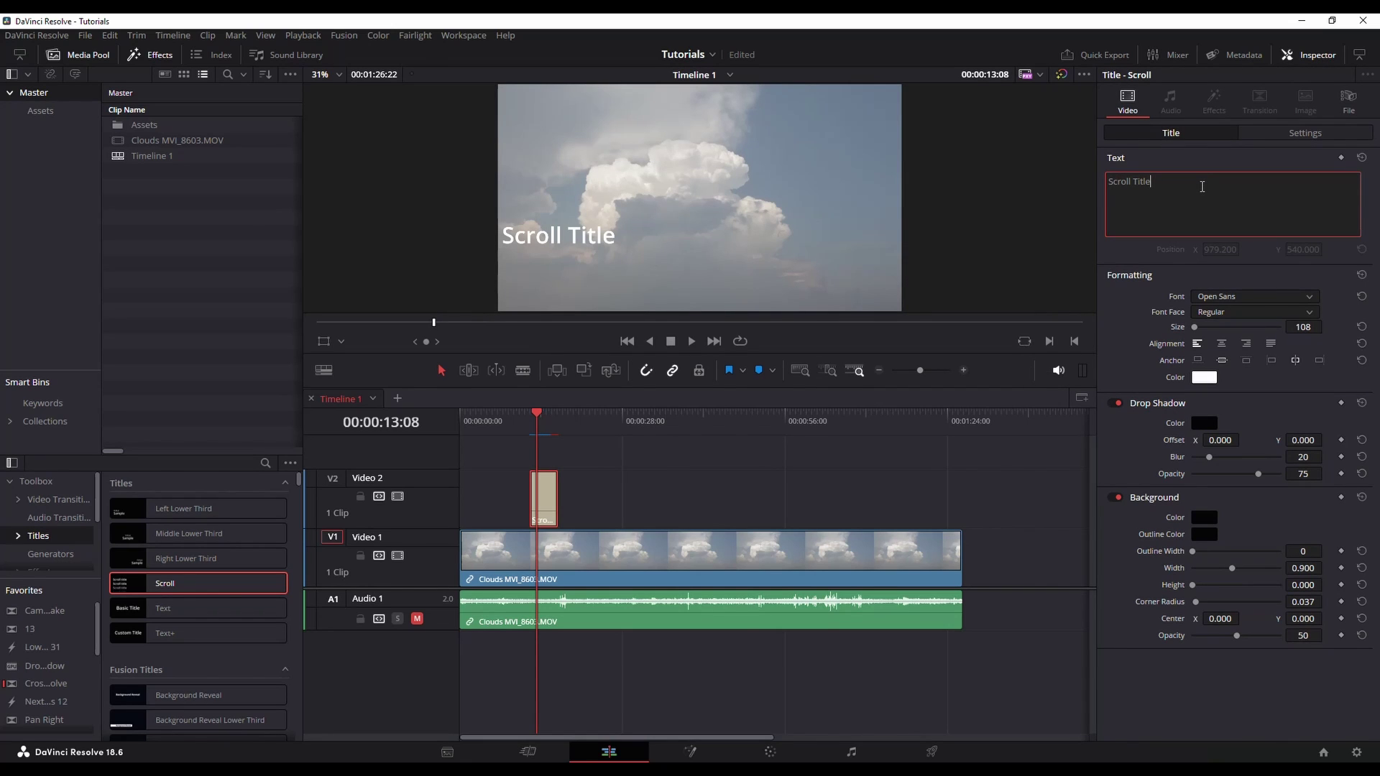
left_click_drag(1202, 186, 1014, 187)
type("titl")
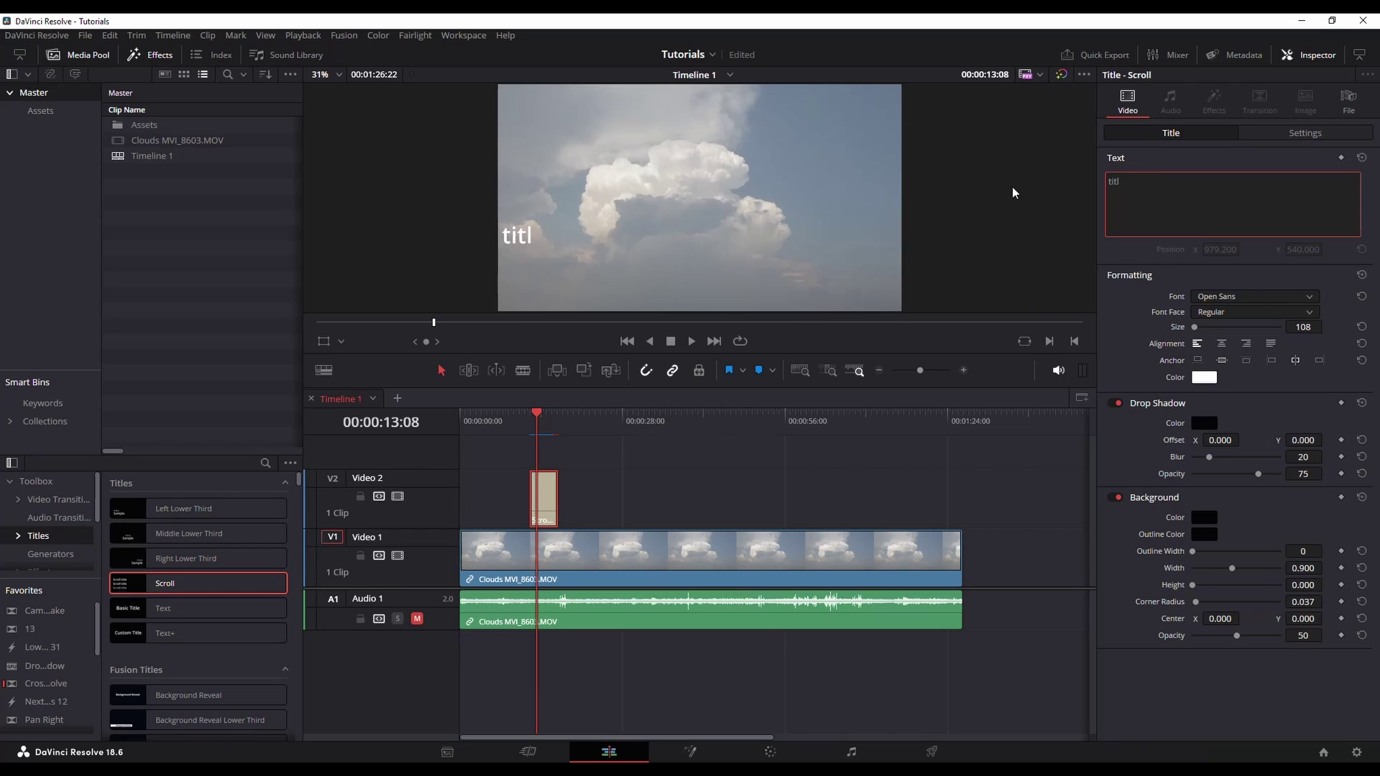
type("e 1")
key("Return")
type("tirle")
key("BackSpace")
key("BackSpace")
key("BackSpace")
key("BackSpace")
type("itle 2")
key("Return")
type("e")
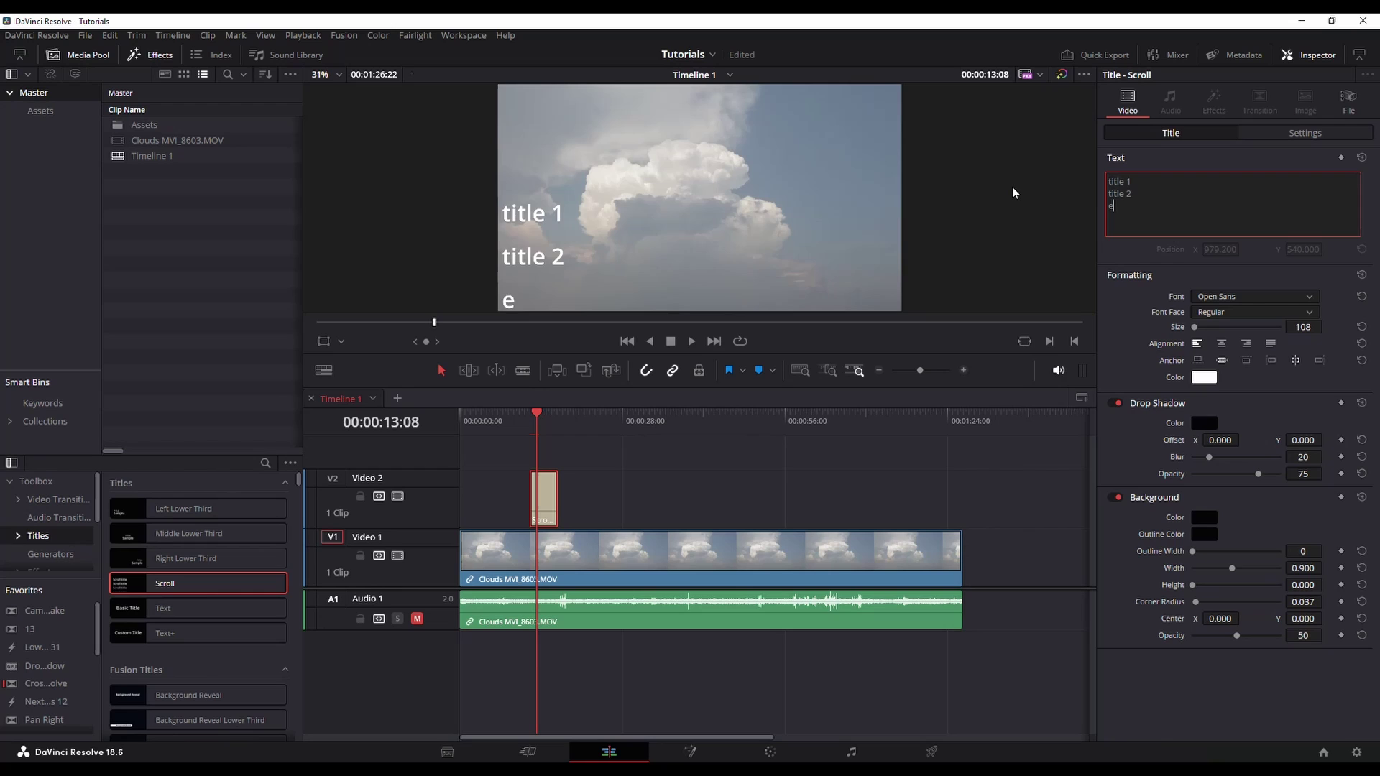
type("xtra text")
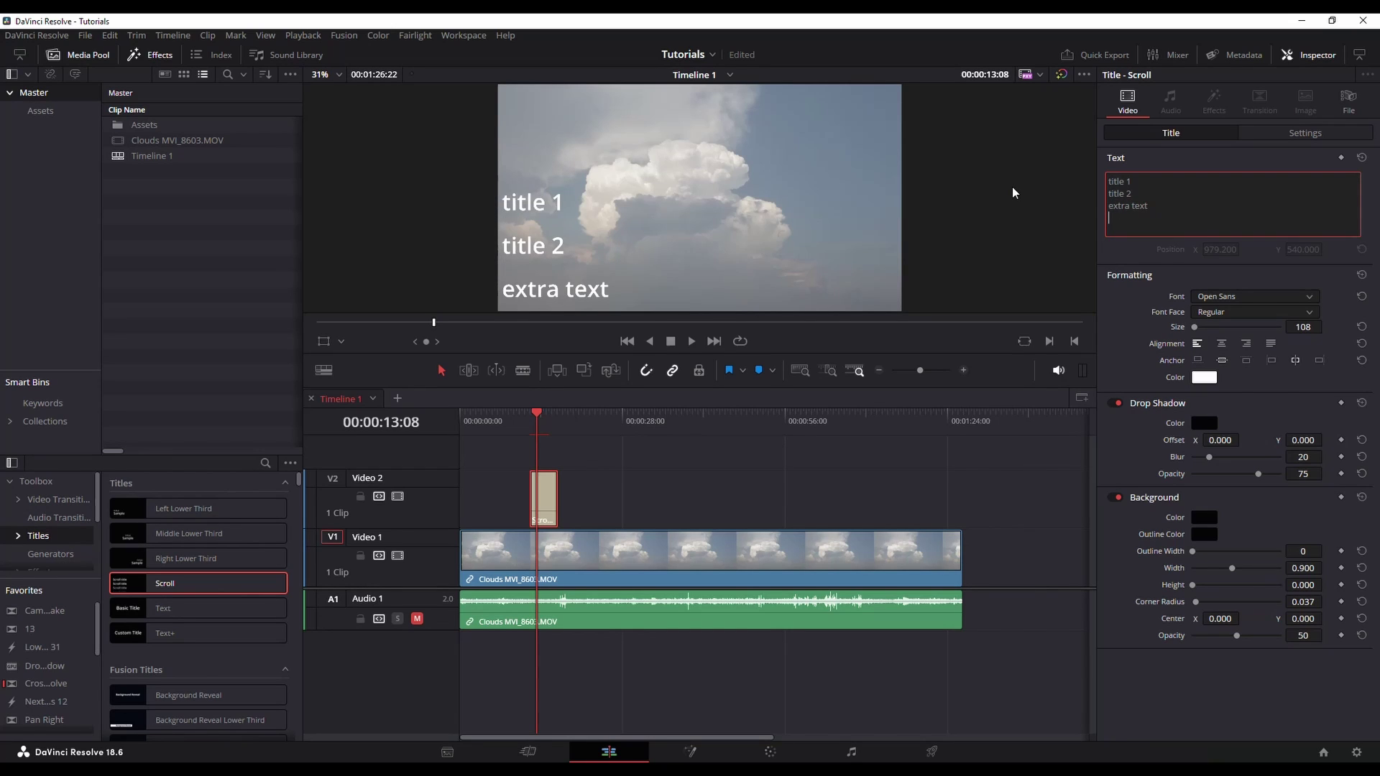
Step: Preview the edited Scroll title, delete it, and add a basic Text title to the timeline
left_click(536, 412)
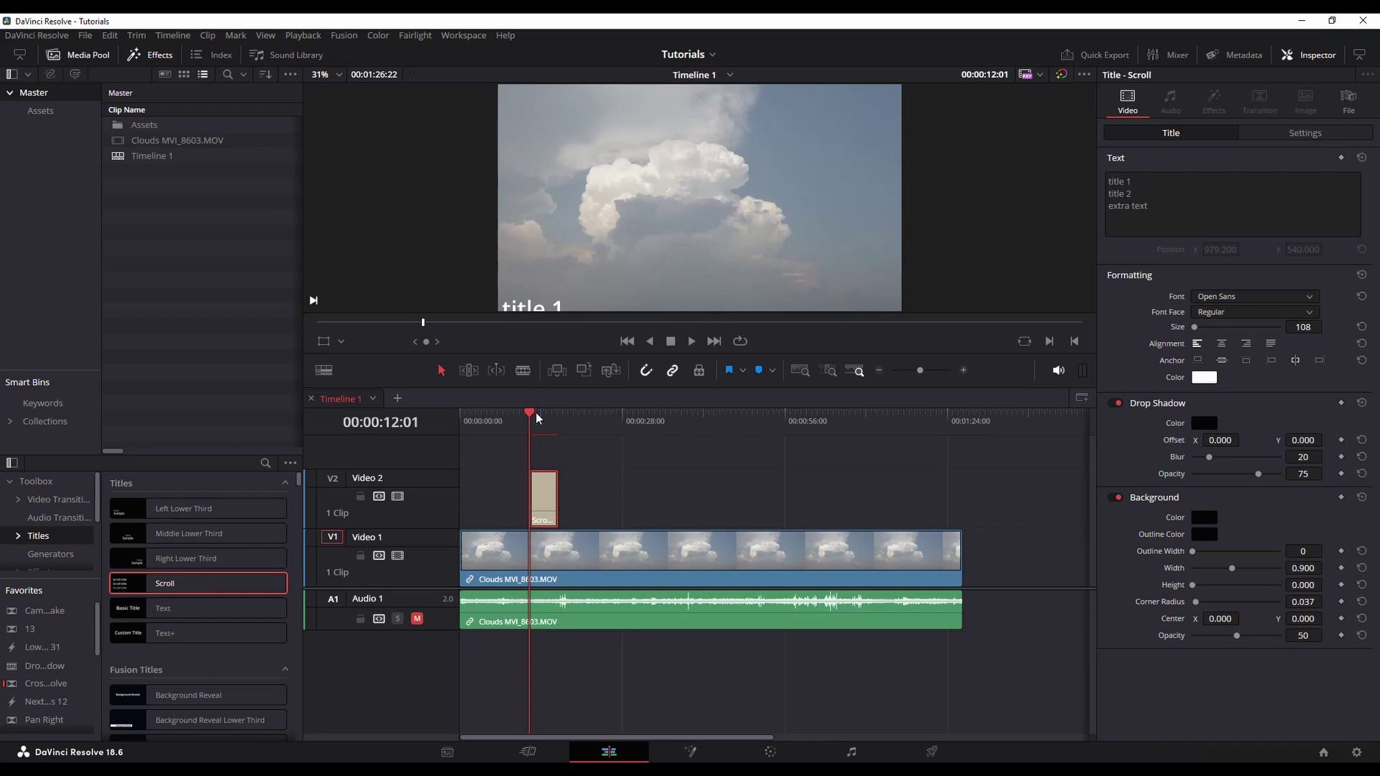
key("space")
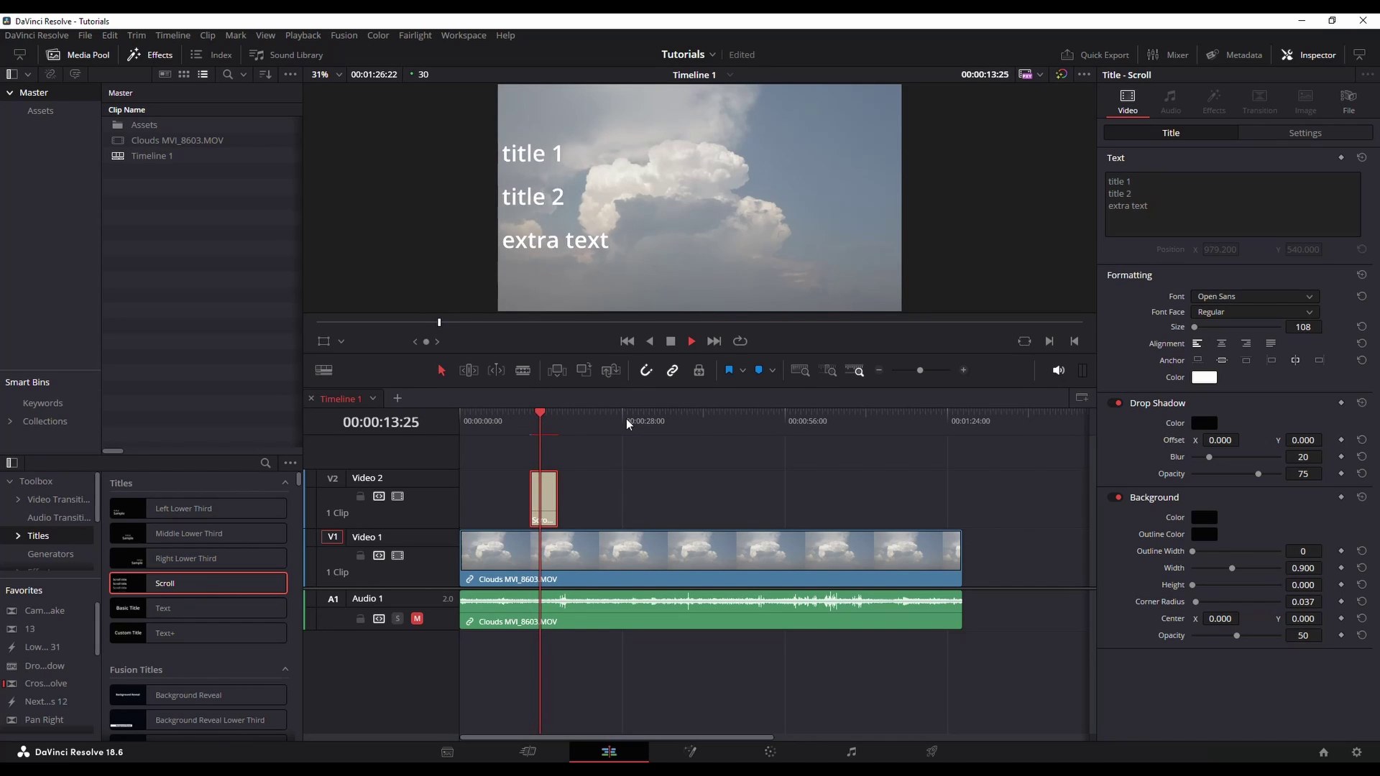
key("space")
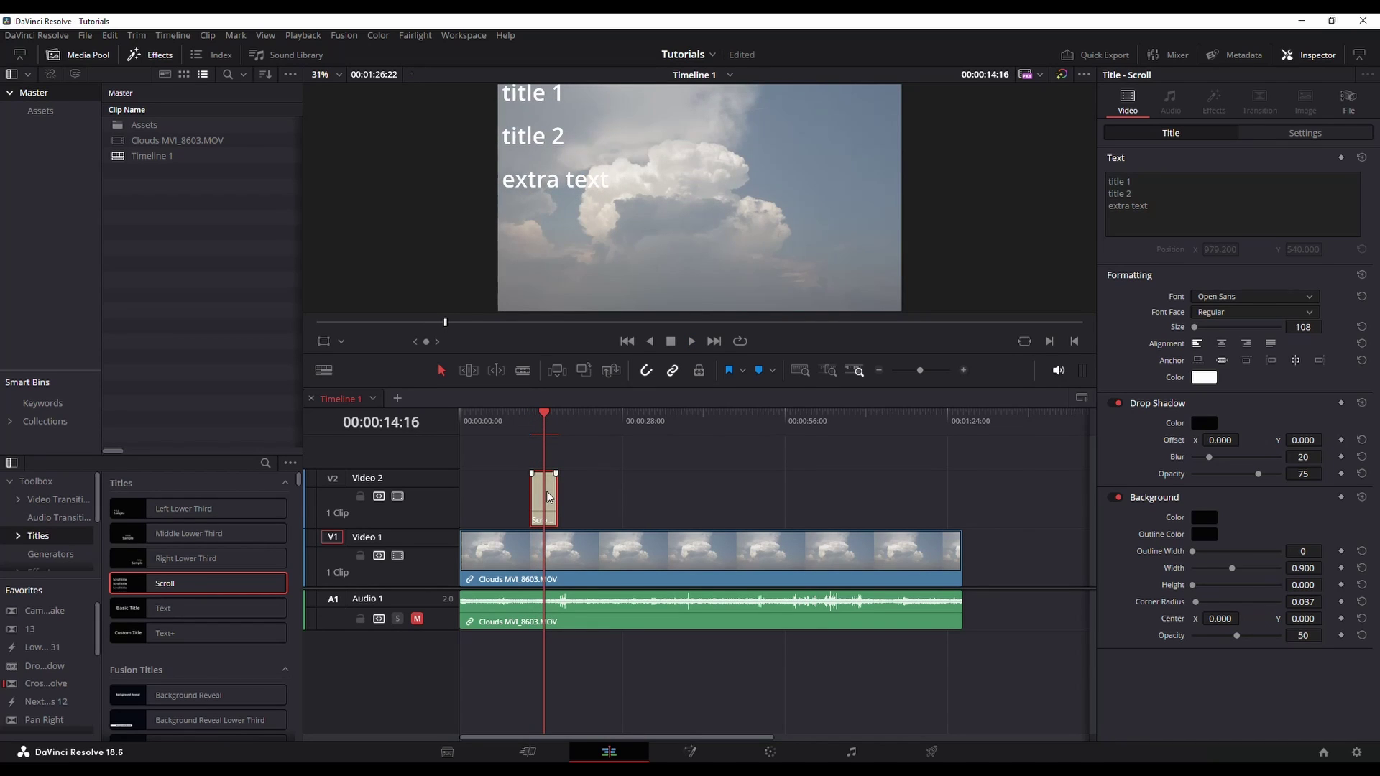
key("Delete")
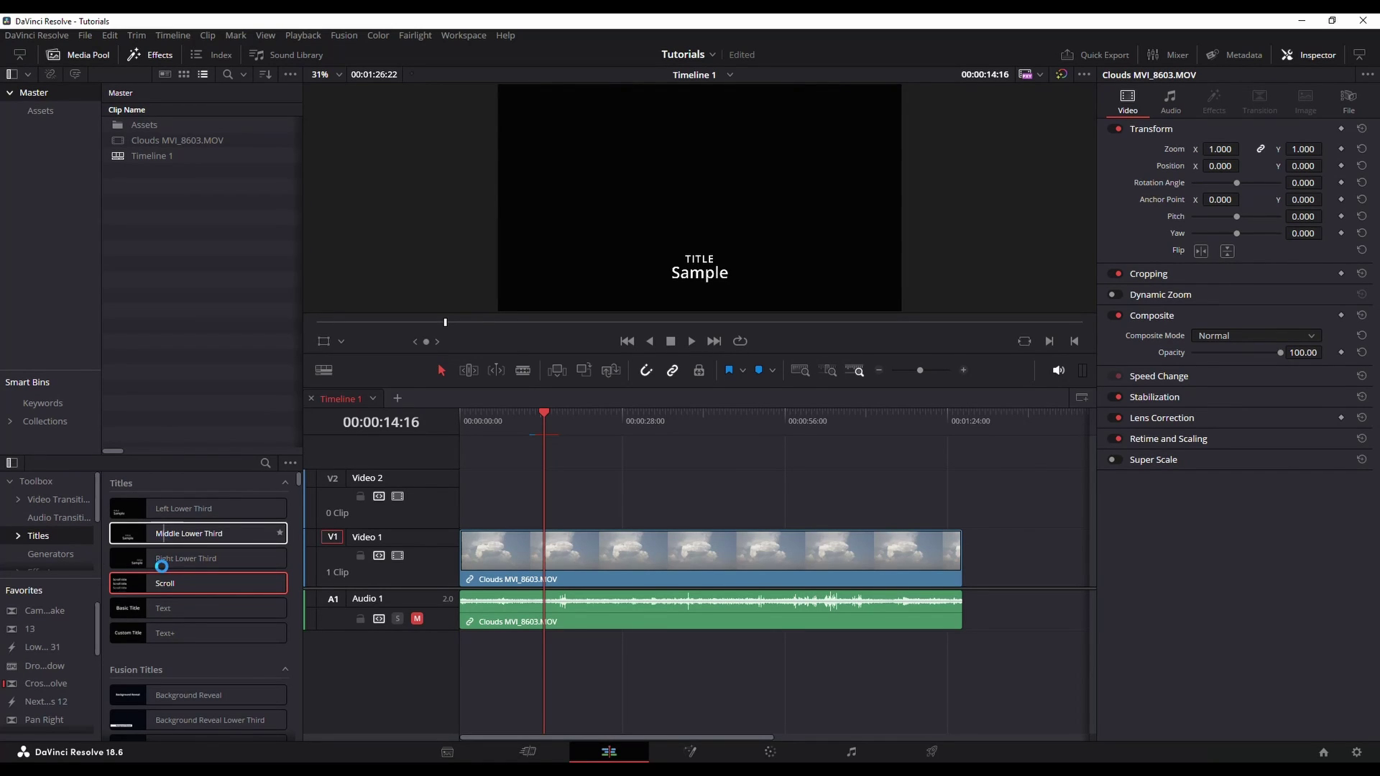
left_click_drag(161, 601, 498, 501)
left_click(502, 424)
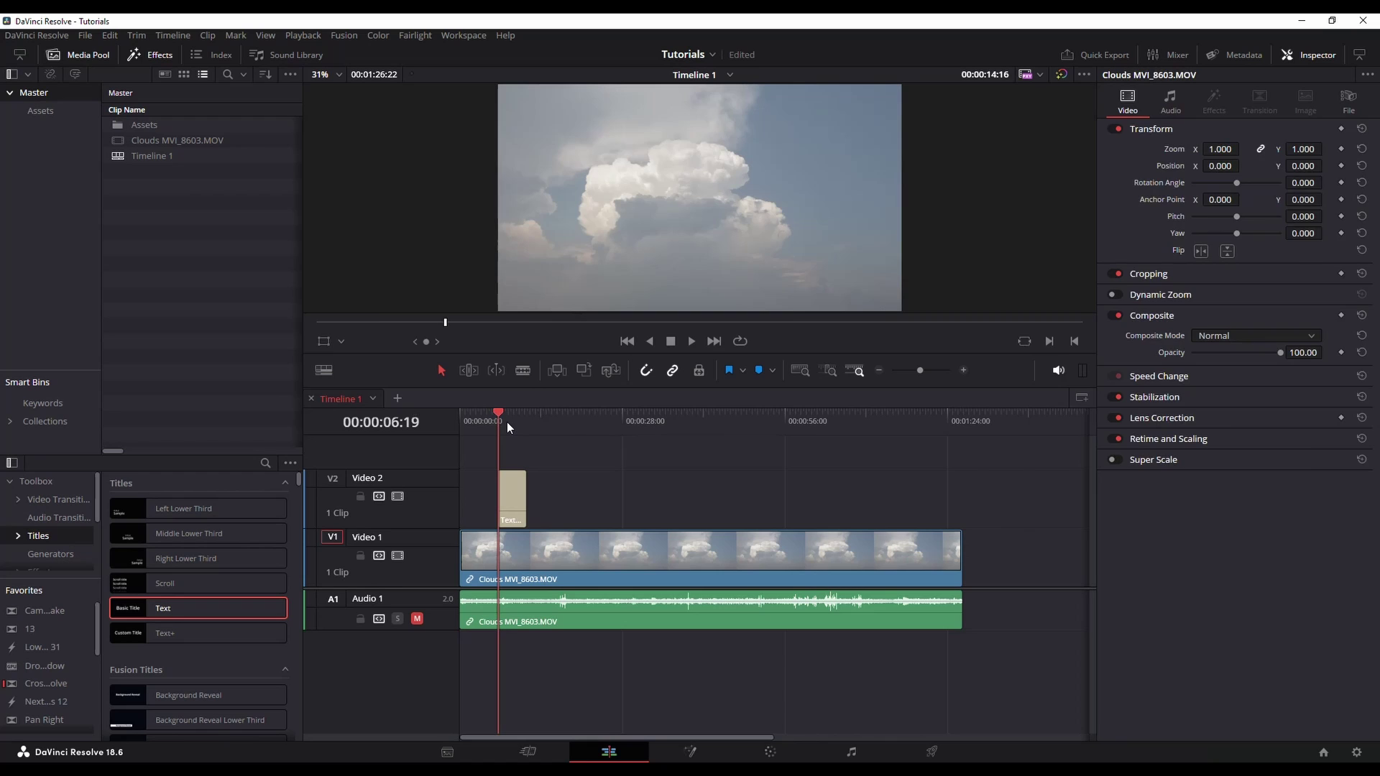
key("space")
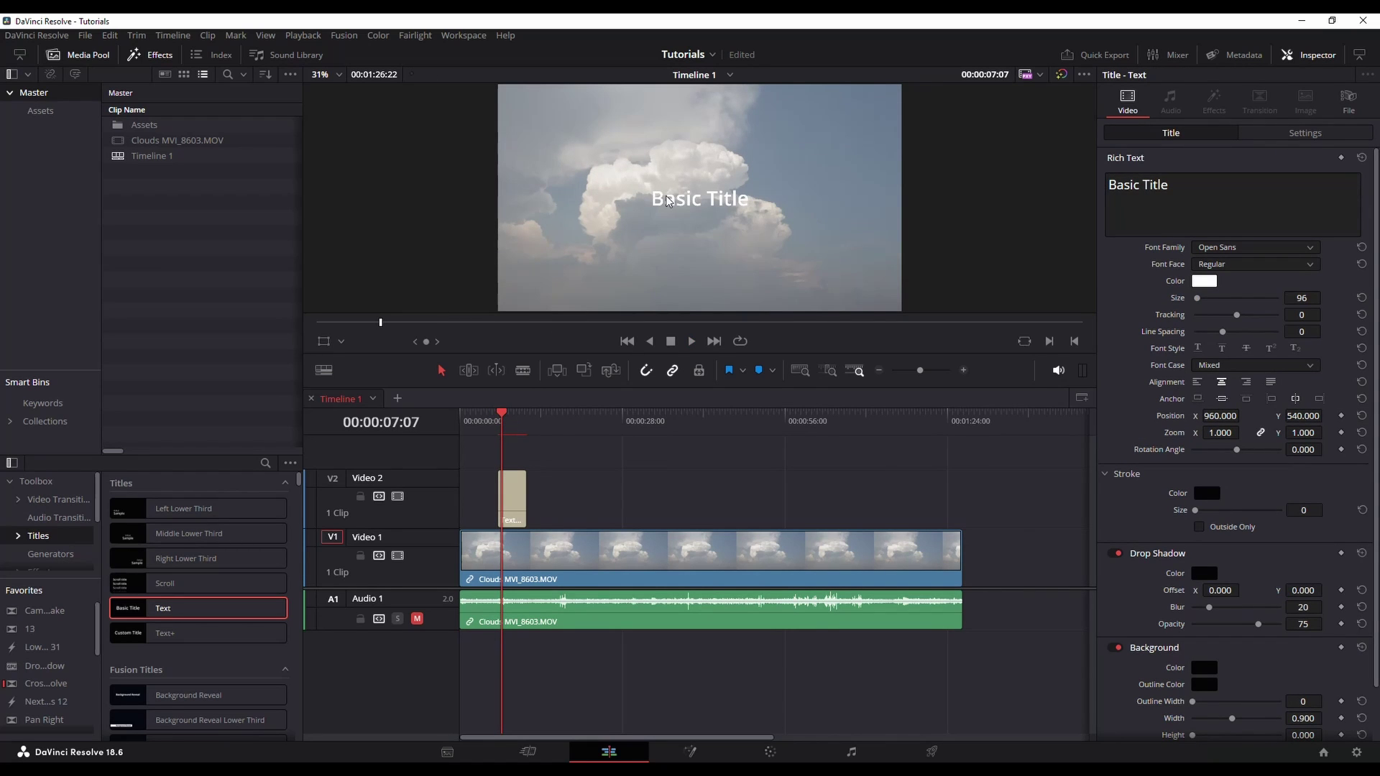
Step: Put the Text title at the start of Video 1 with the clouds clip right after, then play it back
left_click(518, 546)
left_click_drag(532, 545, 559, 545)
left_click(507, 496)
left_click_drag(508, 496, 468, 493)
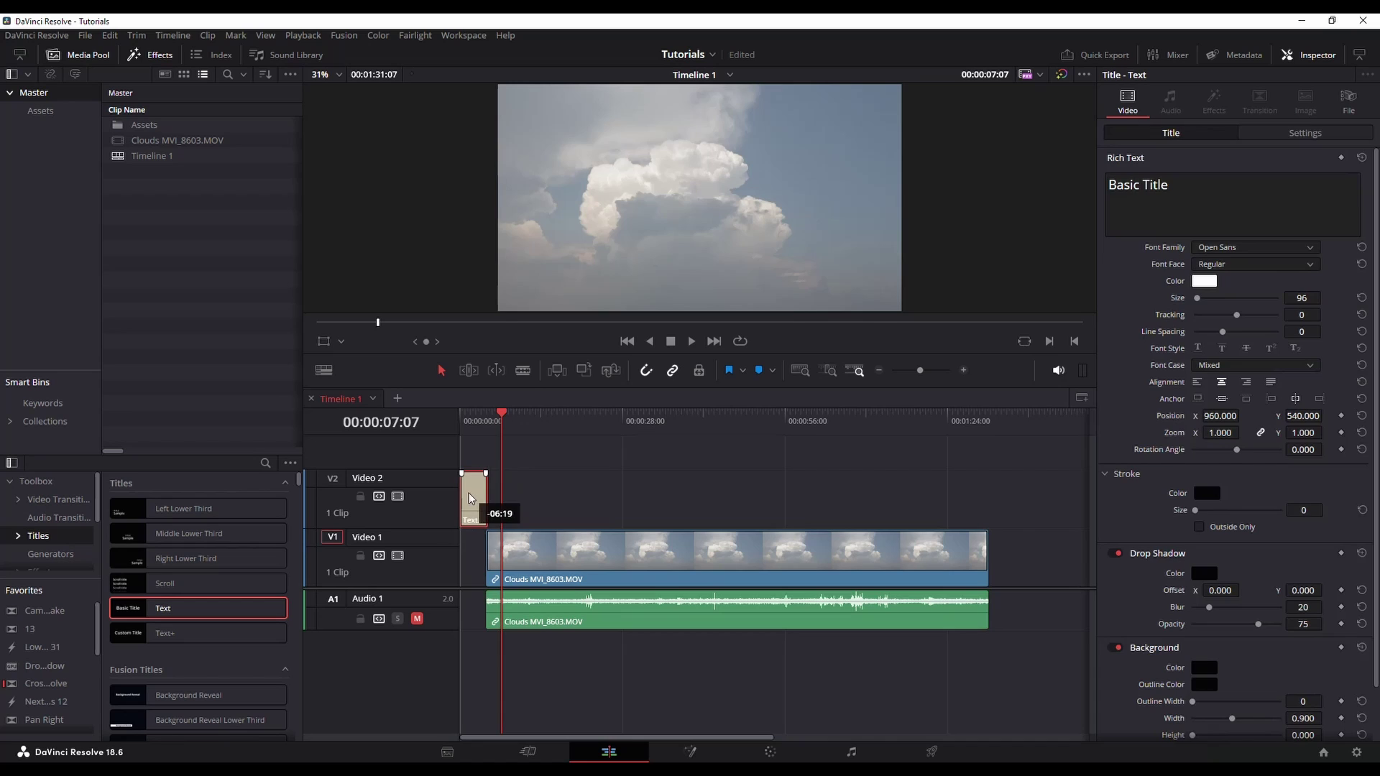
left_click_drag(518, 544, 530, 543)
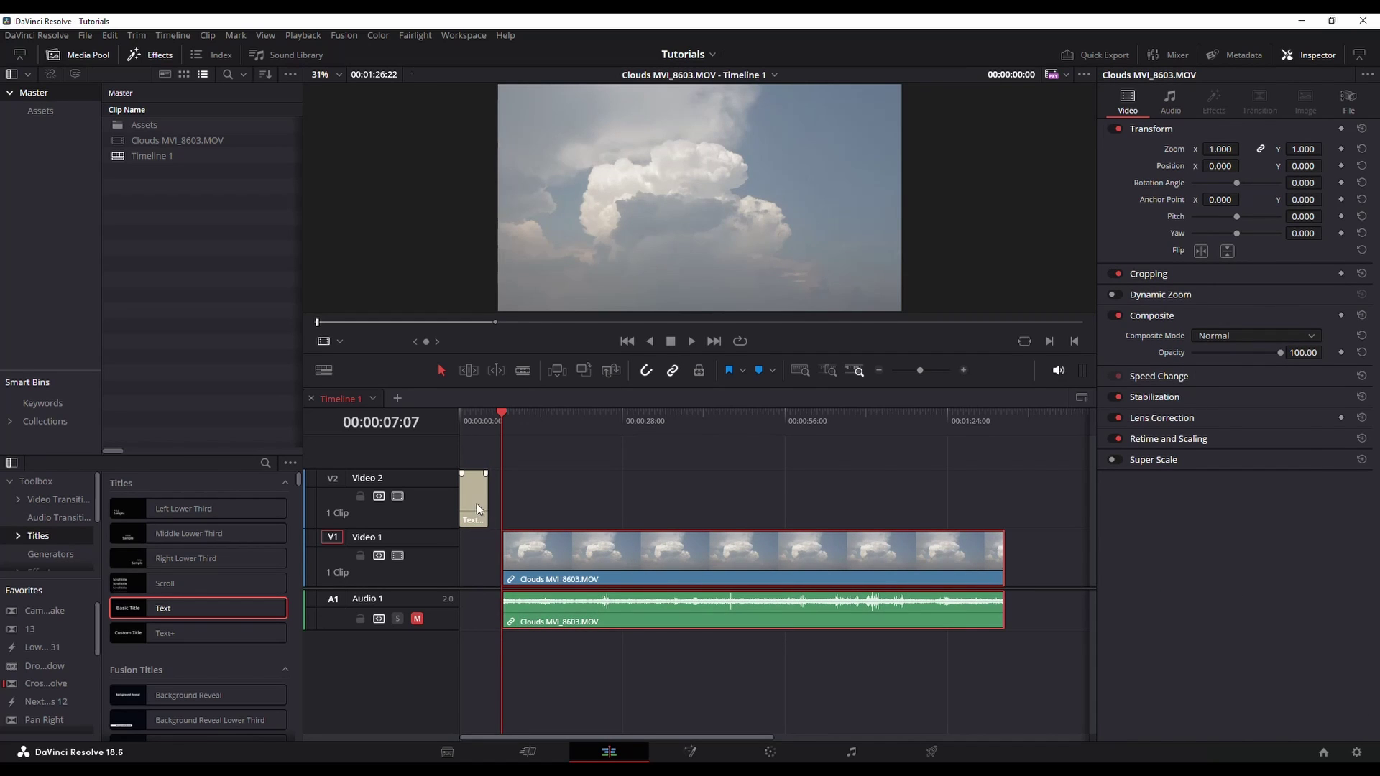
left_click_drag(471, 500, 470, 560)
left_click_drag(575, 545, 561, 546)
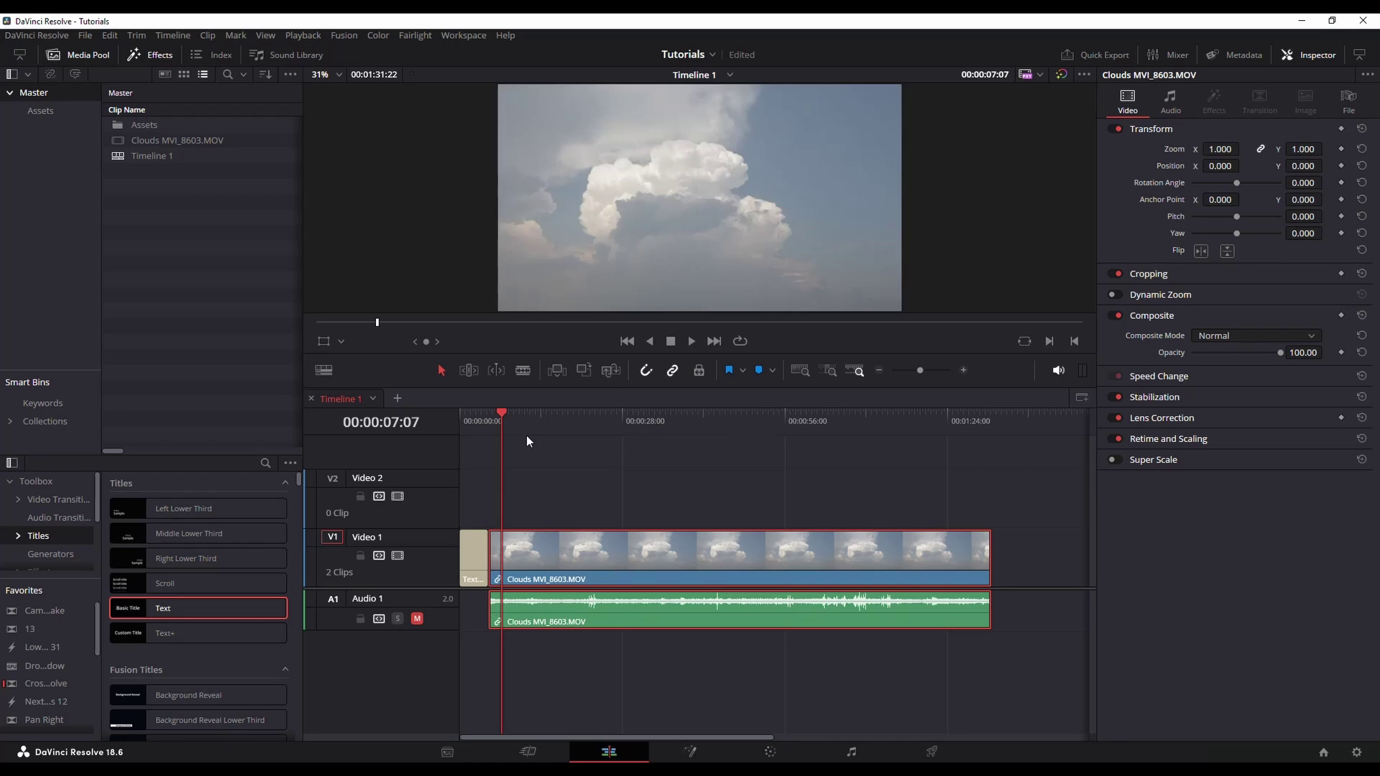
key("Home")
key("space")
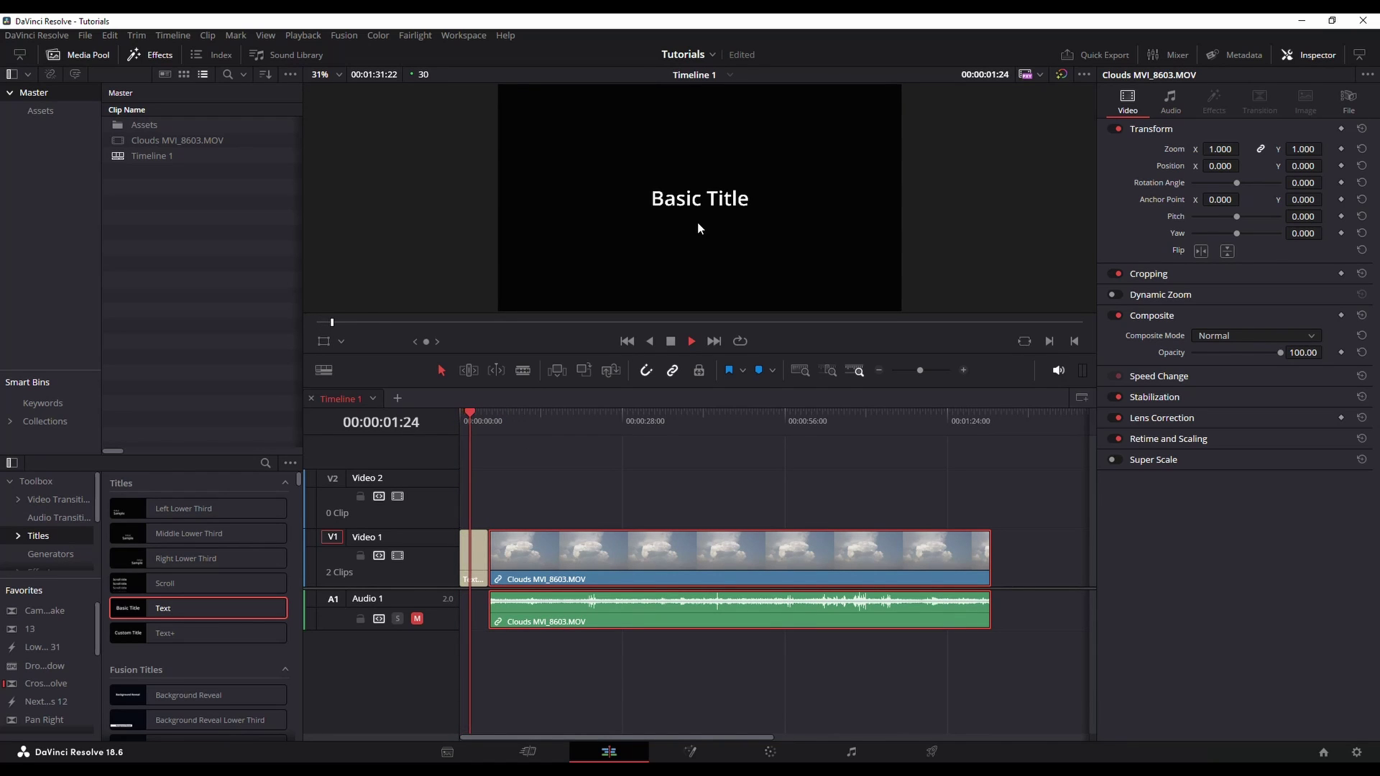
key("space")
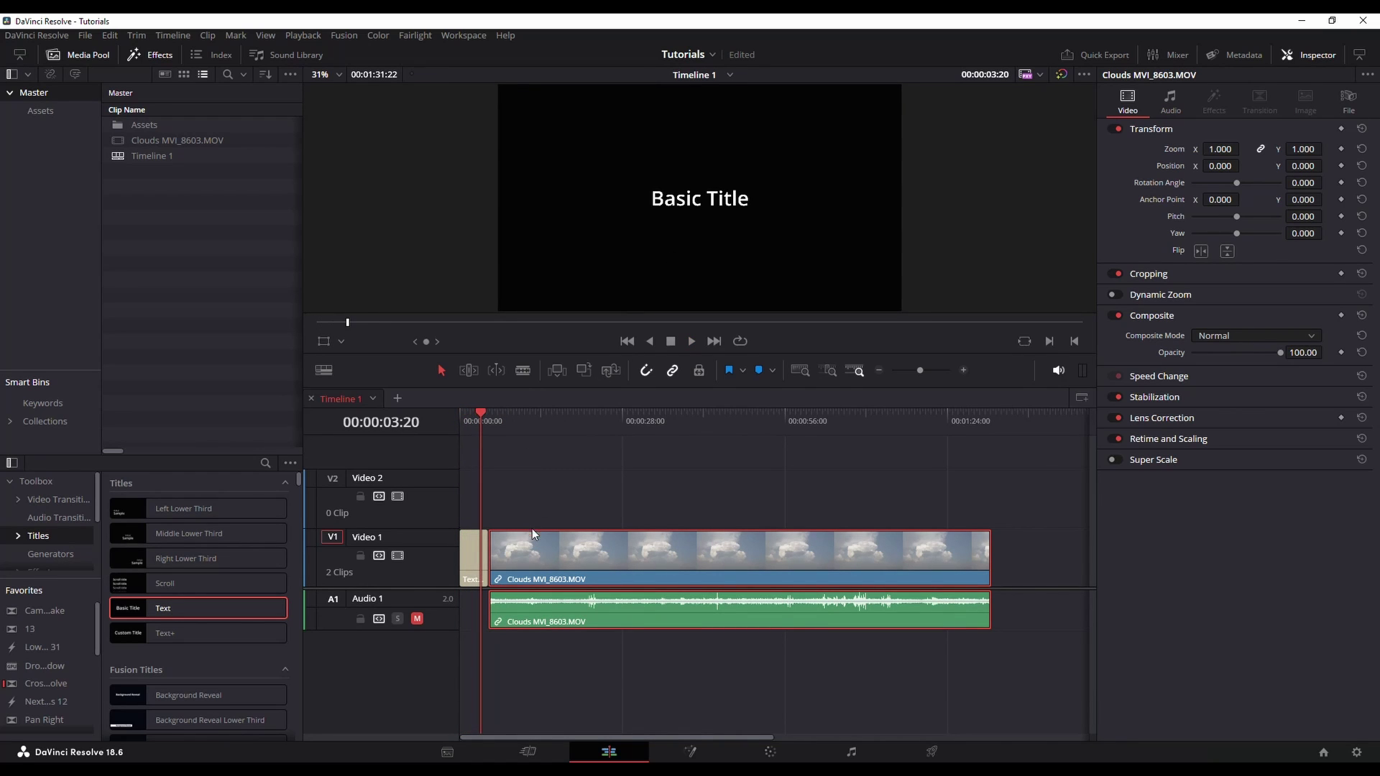
Step: Trim the Basic Title clip, lift it onto Video 2, and move the clouds clip to start at 00:00
scroll(528, 536, "up", 5)
left_click(541, 551)
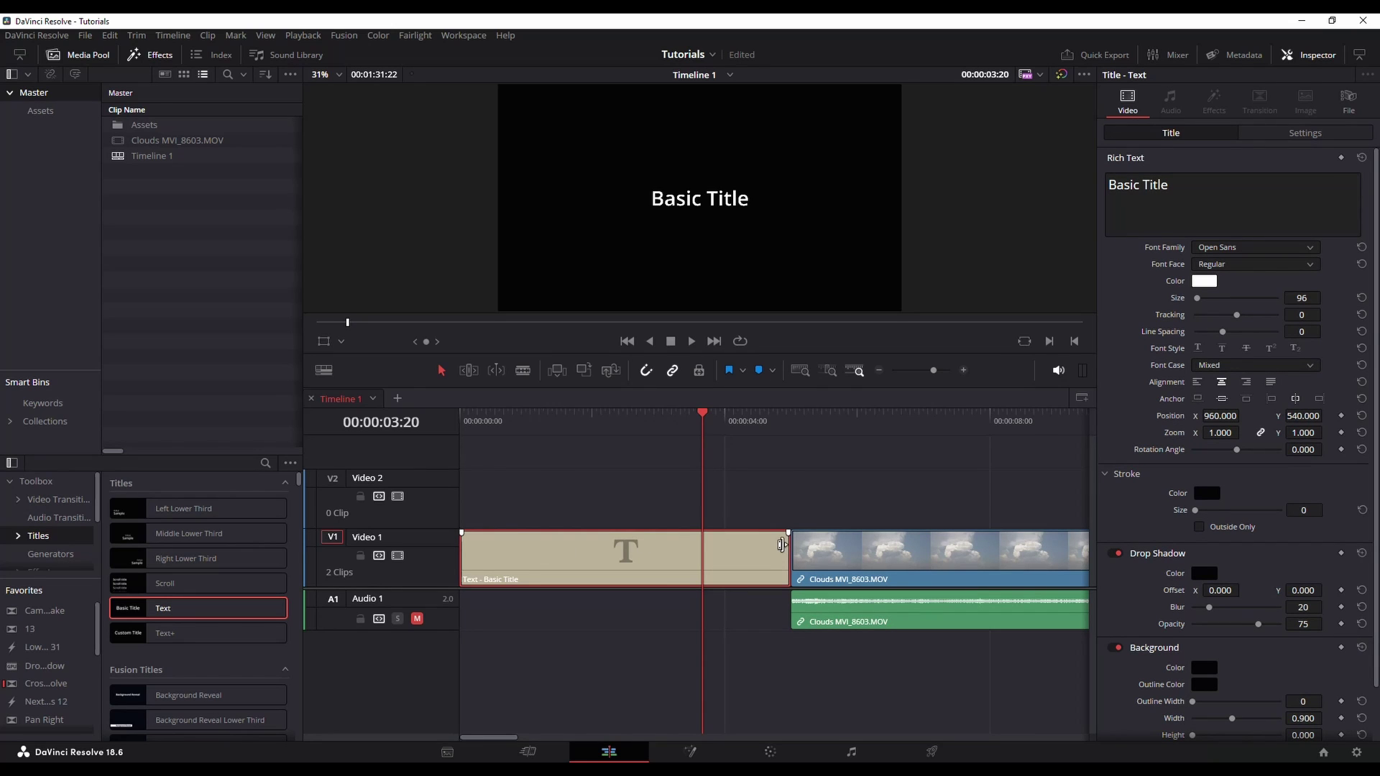
mouse_move(783, 545)
left_mouse_down()
mouse_move(630, 548)
mouse_move(778, 553)
left_mouse_up()
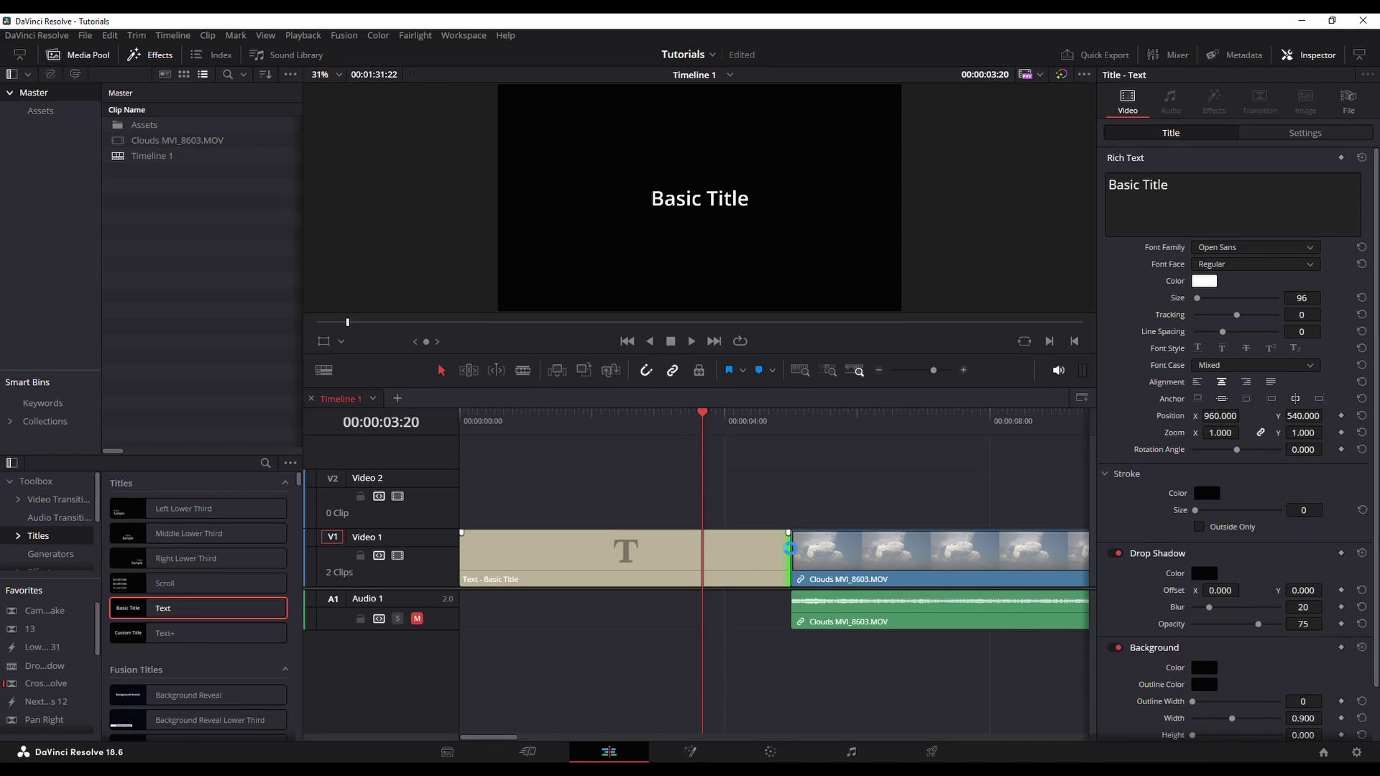
mouse_move(791, 549)
left_mouse_down()
mouse_move(915, 538)
mouse_move(767, 549)
left_mouse_up()
left_click_drag(665, 558, 692, 526)
left_click_drag(870, 560, 373, 573)
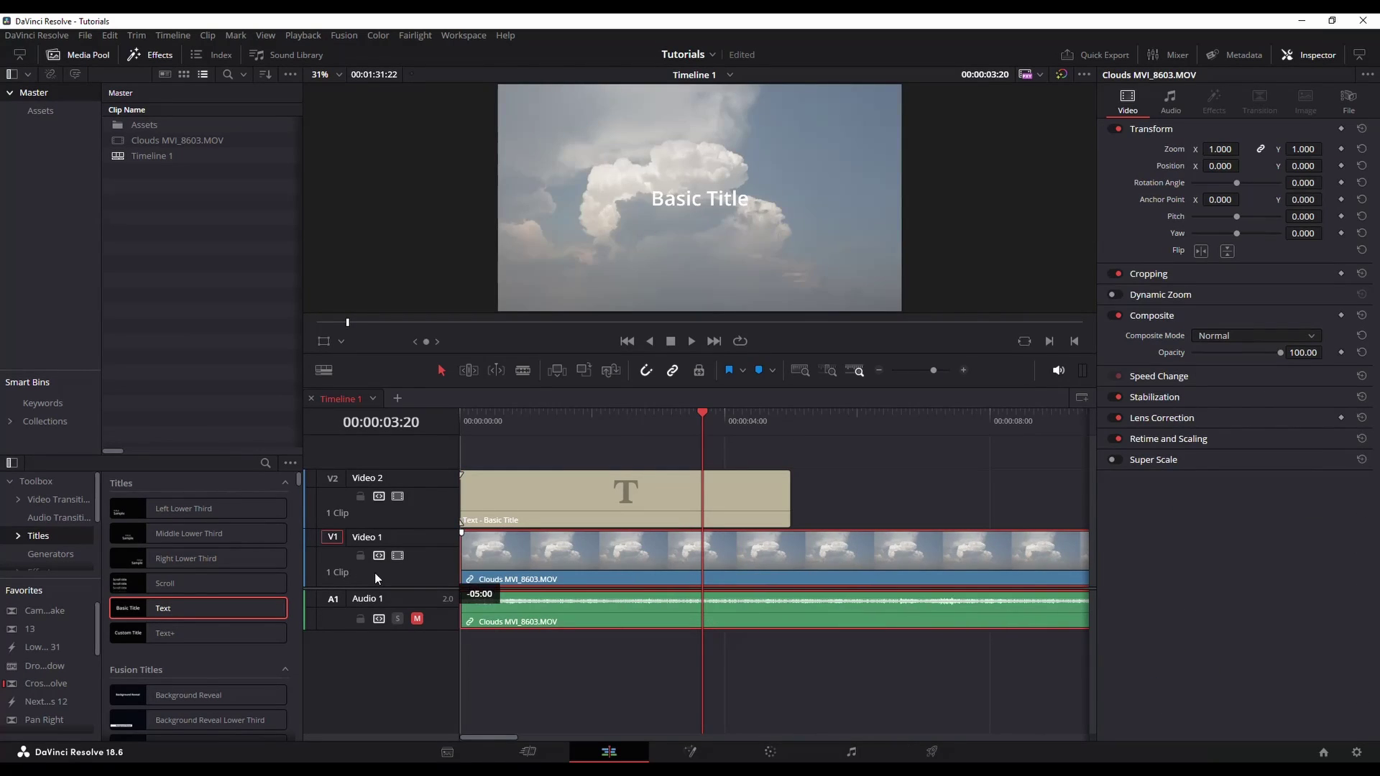
Step: Colour the Basic Title text black and set its zoom to 1.050
left_click(601, 500)
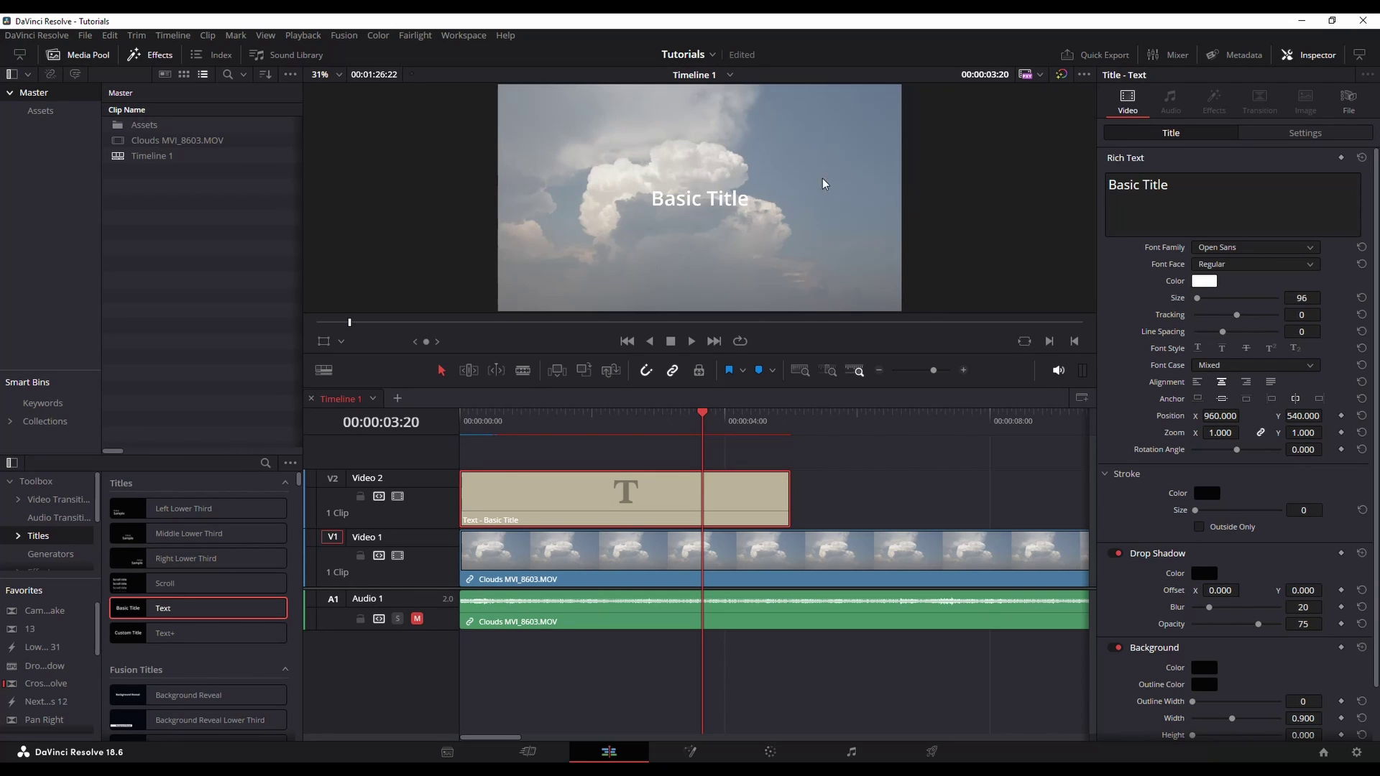
left_click(1204, 281)
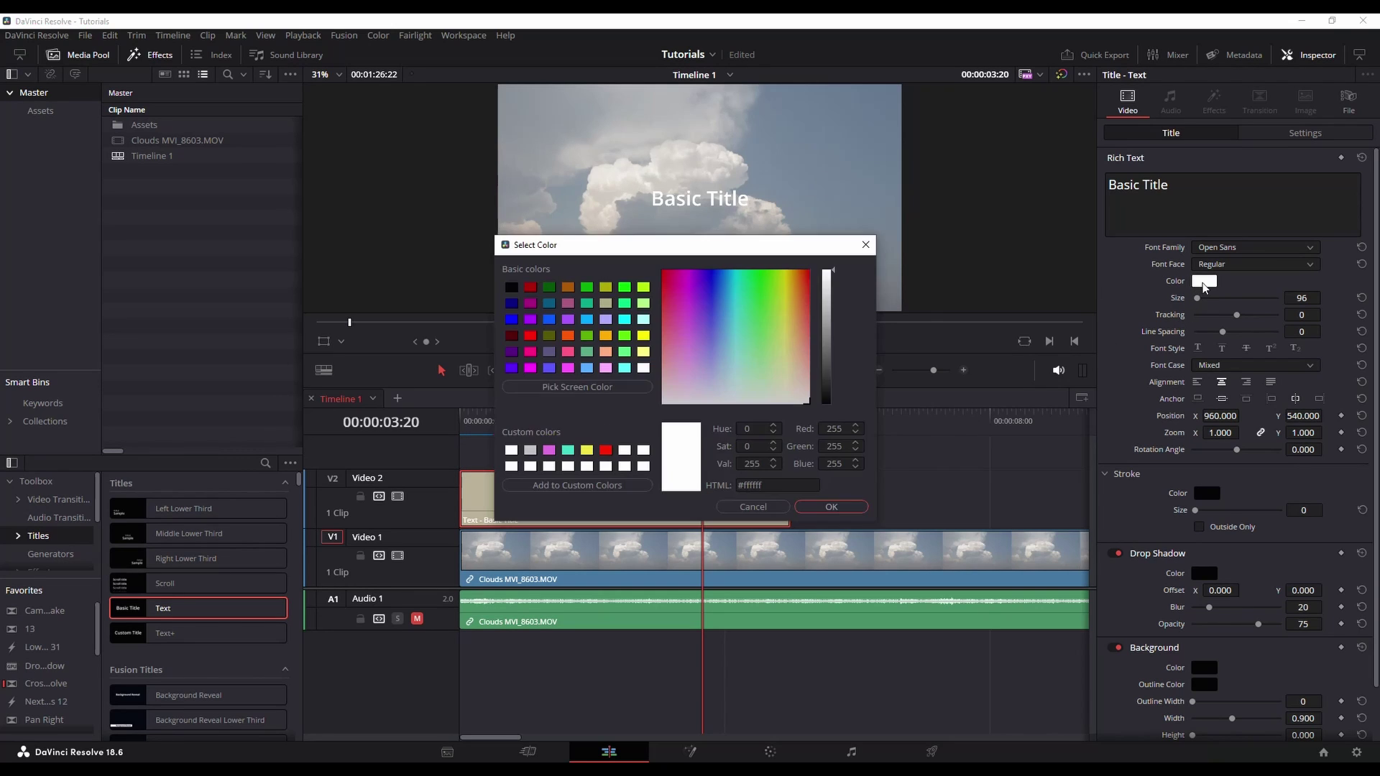
left_click(511, 287)
left_click(830, 507)
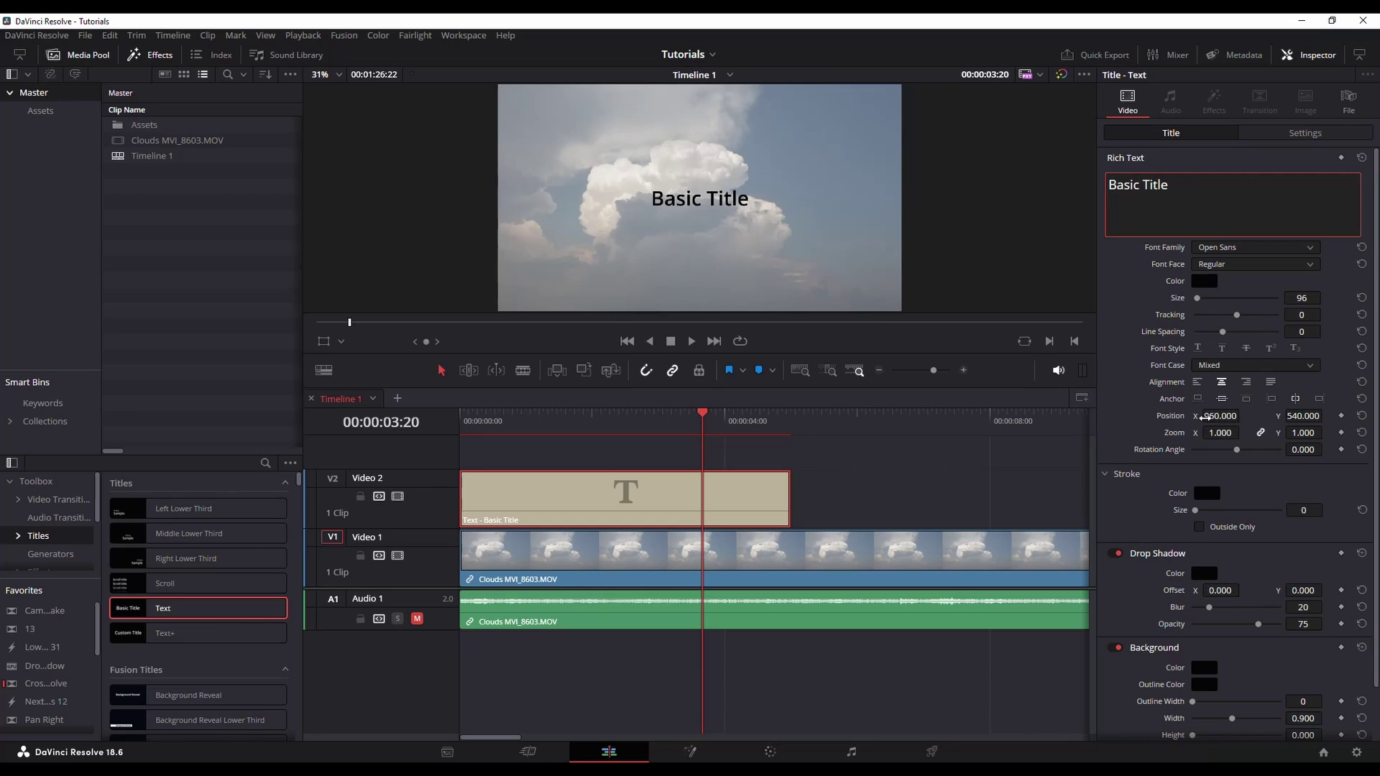
left_click_drag(1215, 433, 1215, 432)
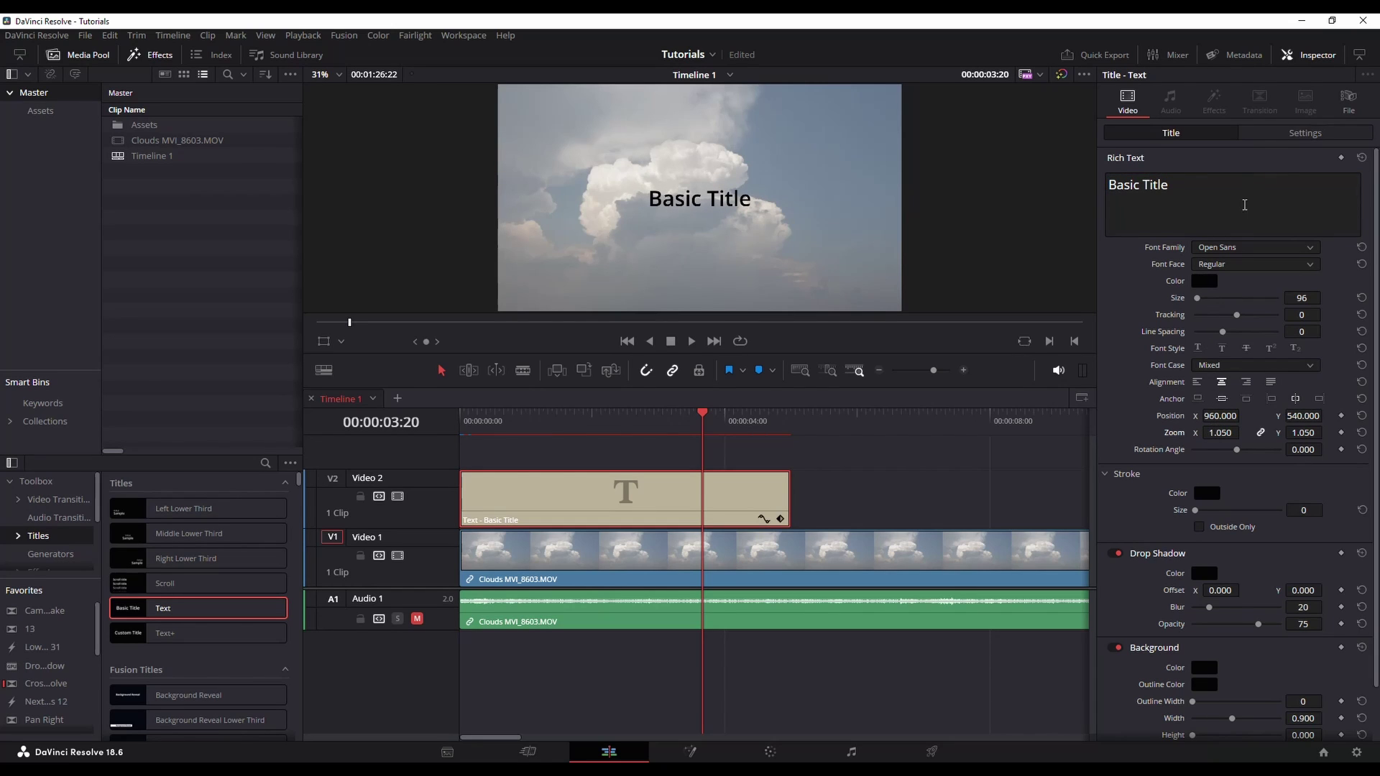
Step: Offset the Basic Title drop shadow, size its background box to 0.367 by 0.174, then disable the background
scroll(1191, 496, "down", 1)
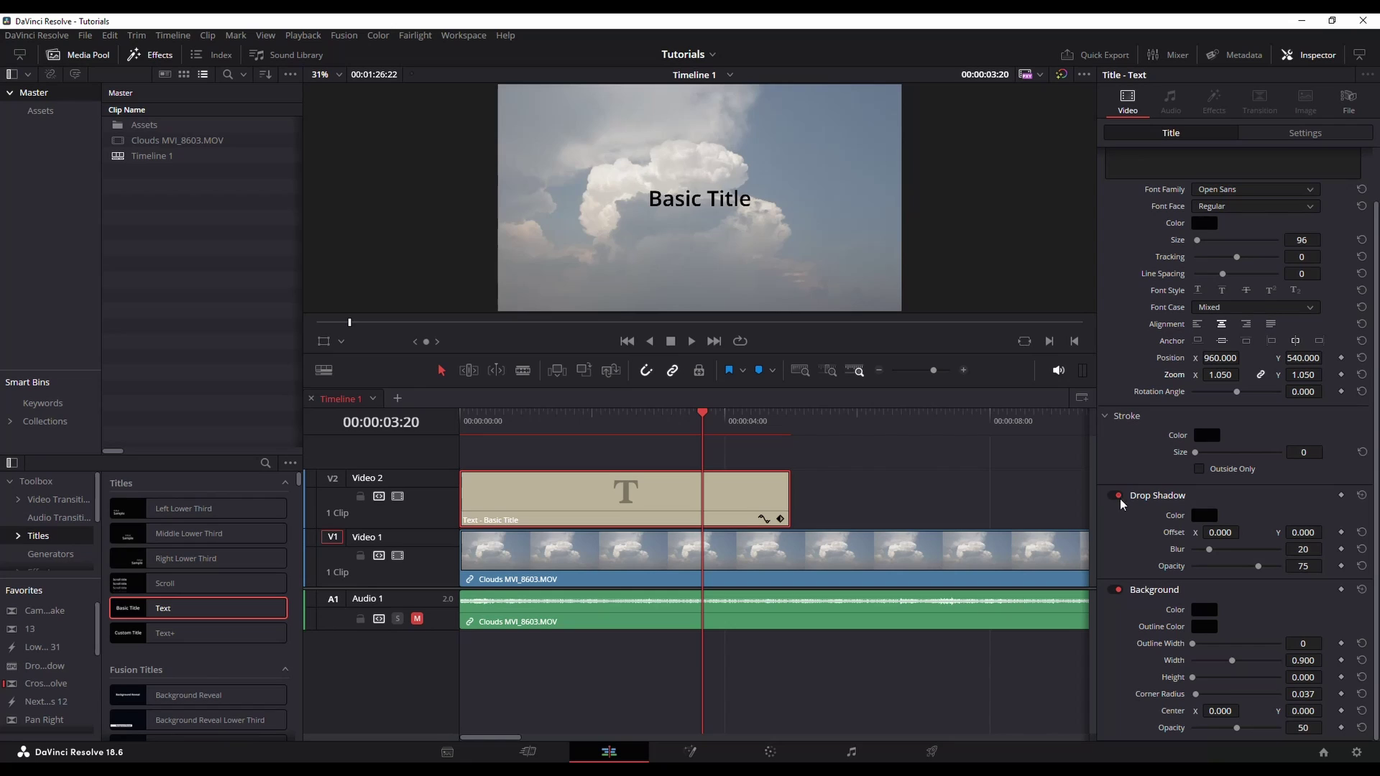
left_click_drag(1200, 528, 1260, 532)
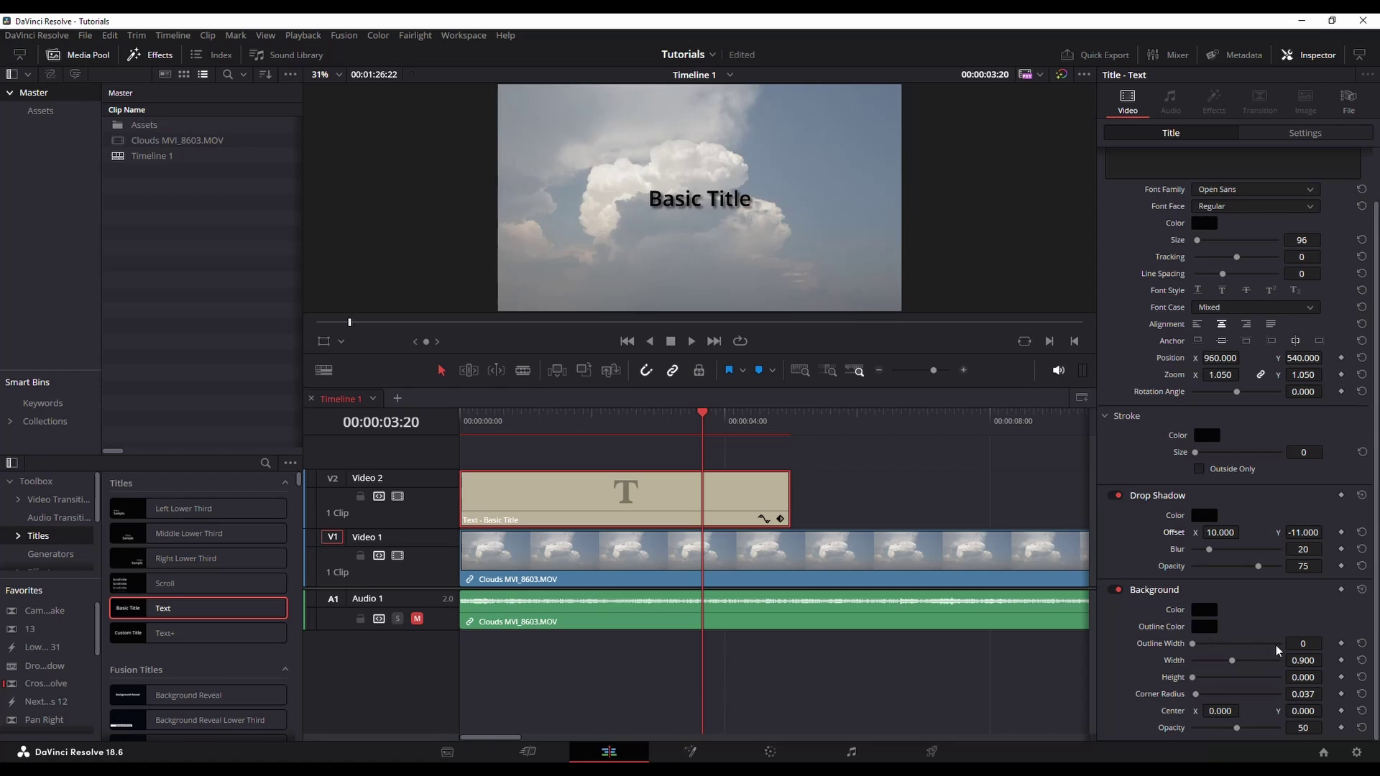
left_click_drag(1302, 644, 1274, 661)
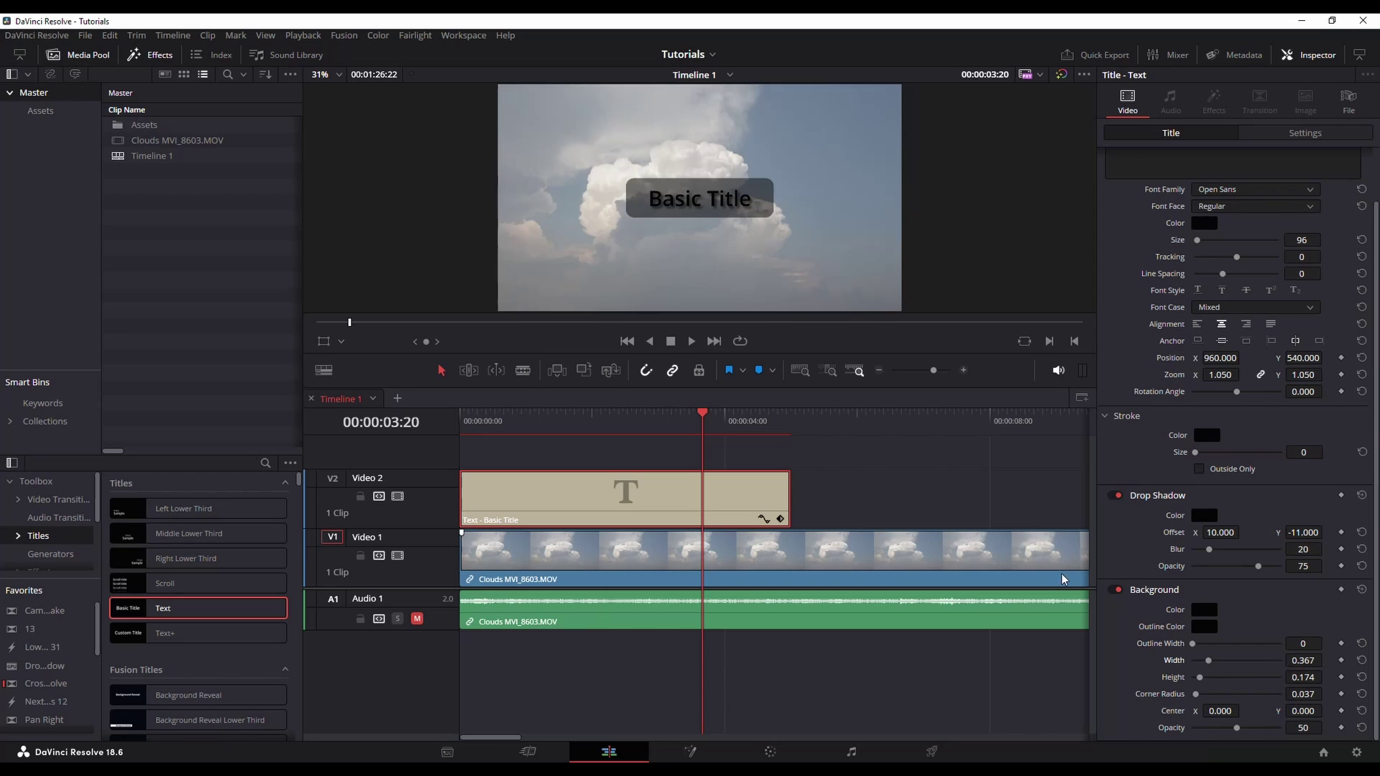
left_click(1114, 593)
left_click(1114, 592)
left_click(1114, 589)
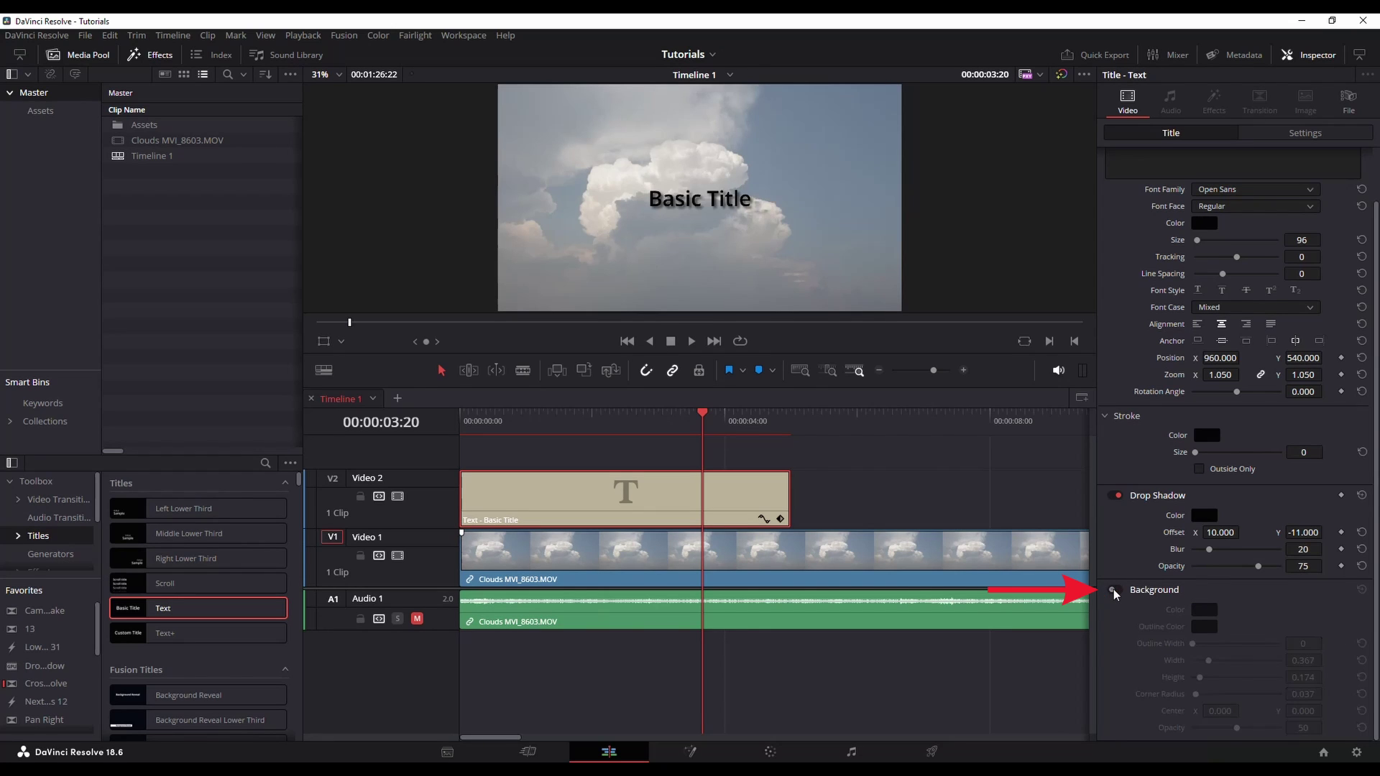
Step: Turn off the Basic Title's drop shadow and delete the Basic Title from Video 2
left_click(1114, 496)
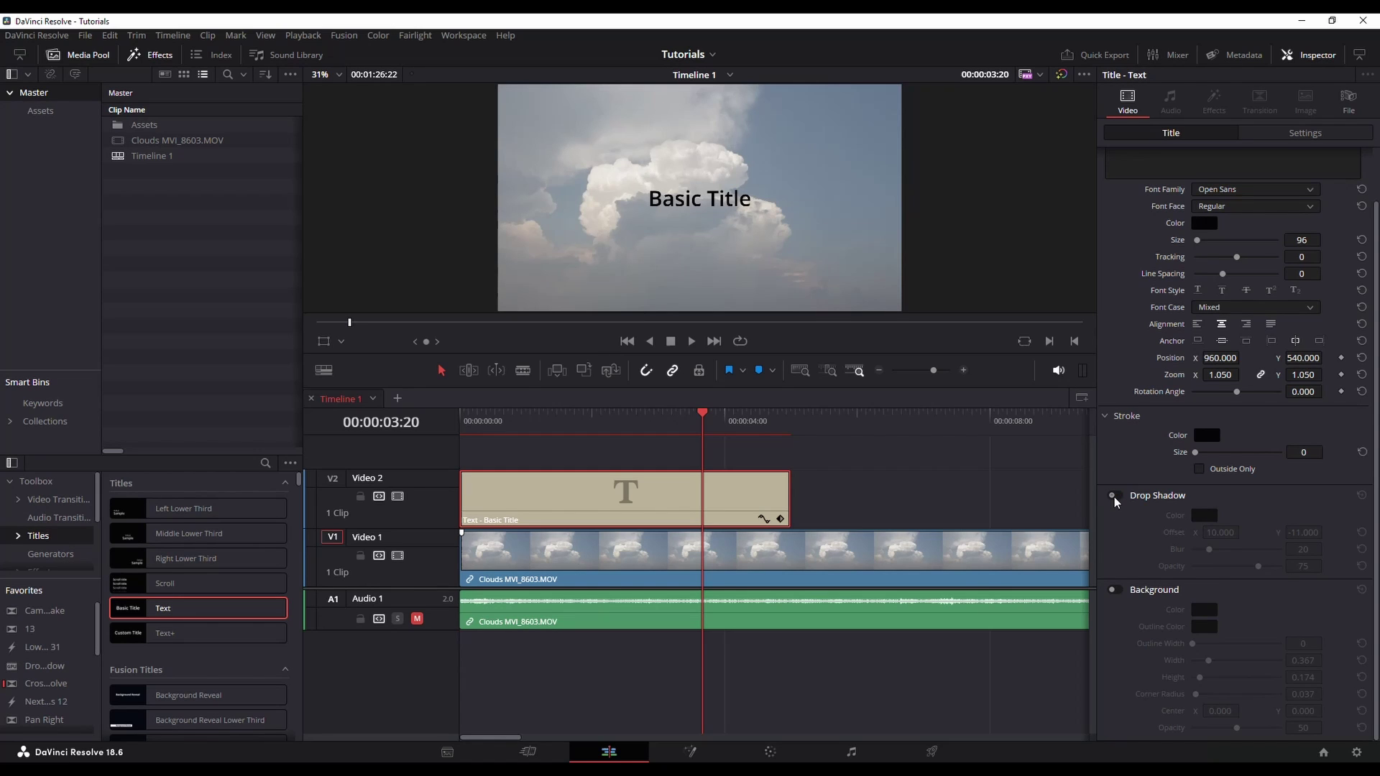
scroll(212, 627, "down", 5)
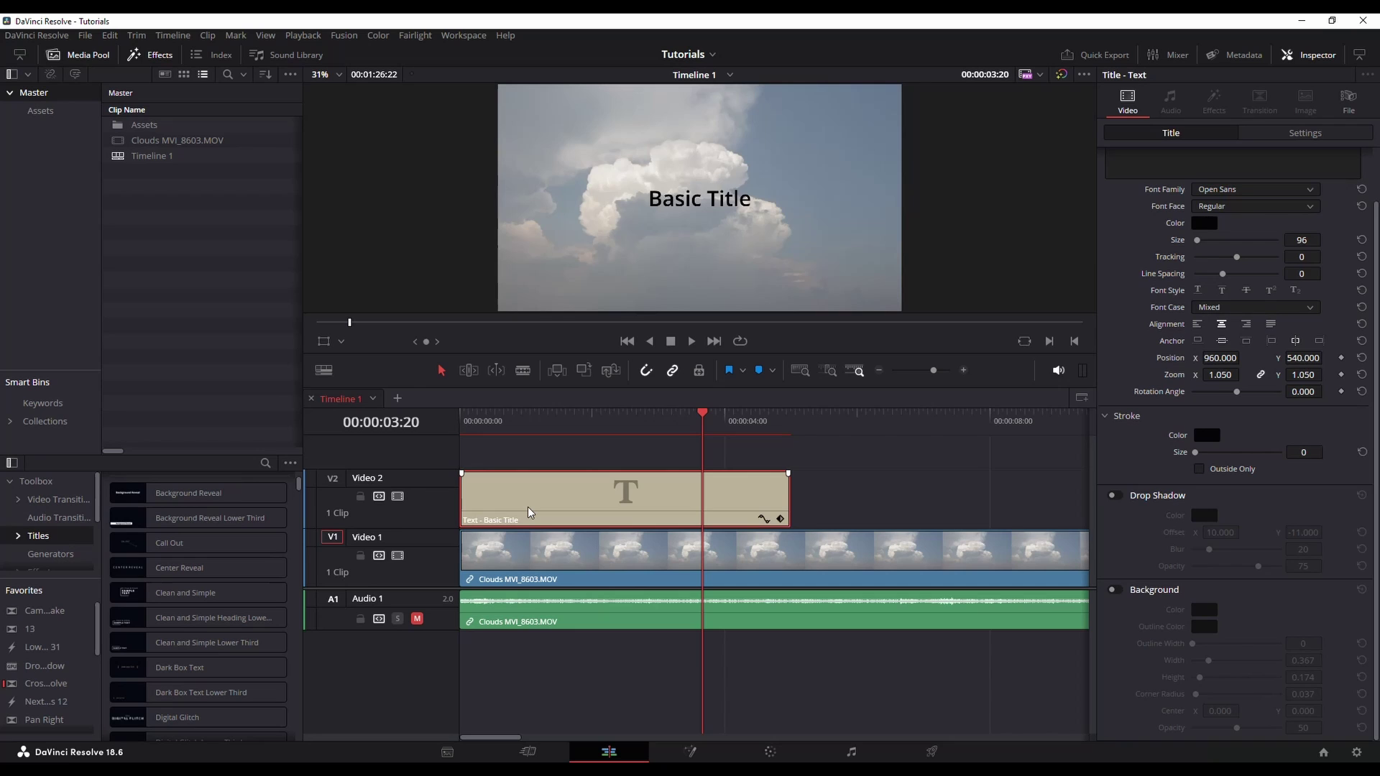
key("Delete")
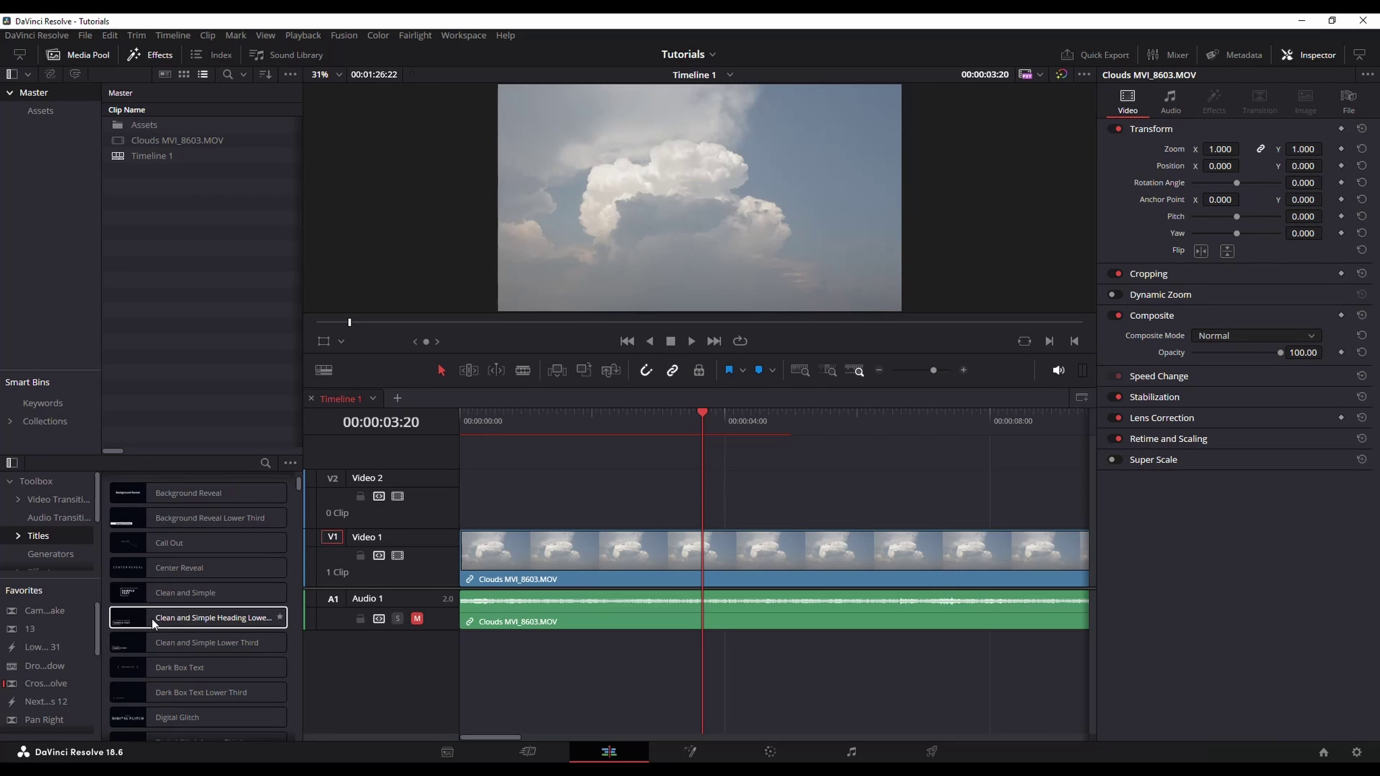
Step: Add the Clean and Simple Heading Lower Third to Video 2, play it, and inspect its colour settings
left_click_drag(152, 619, 635, 508)
left_click(650, 417)
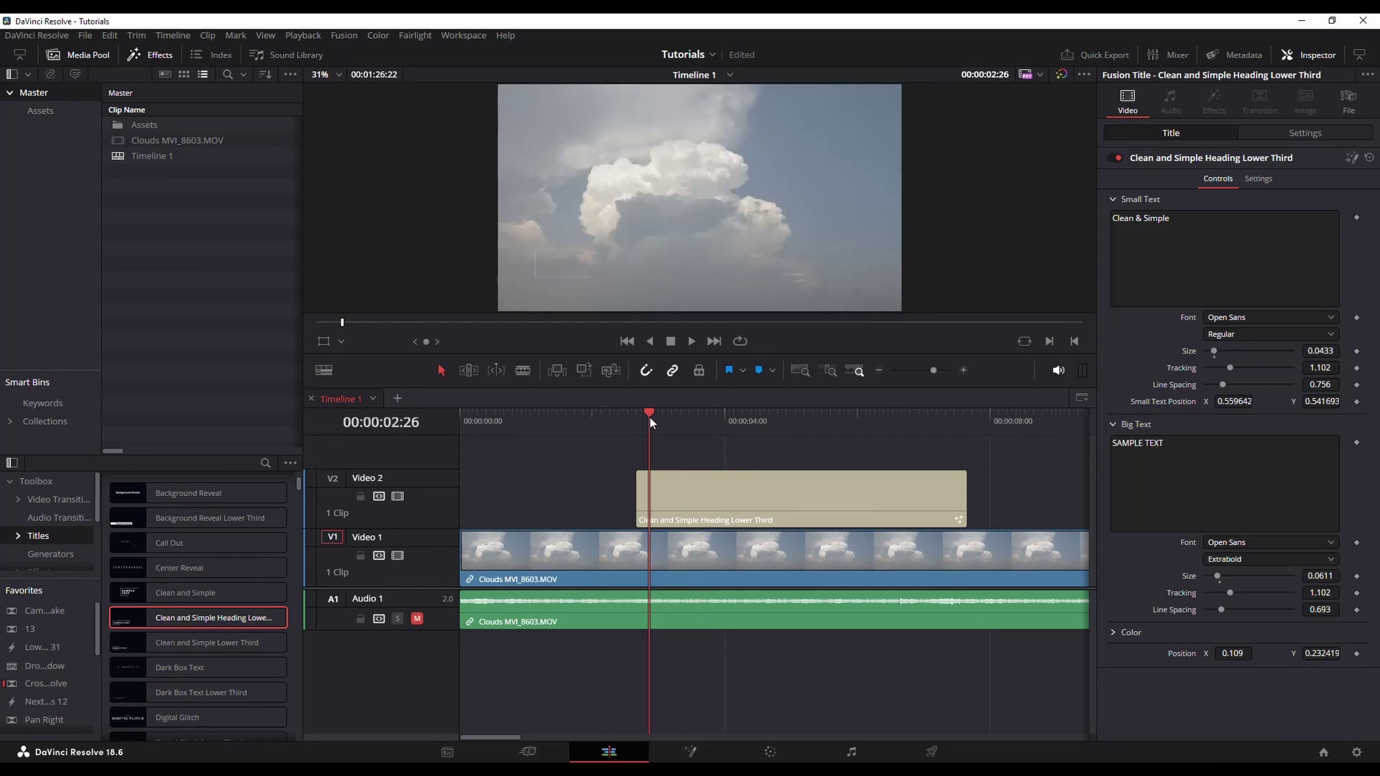
key("space")
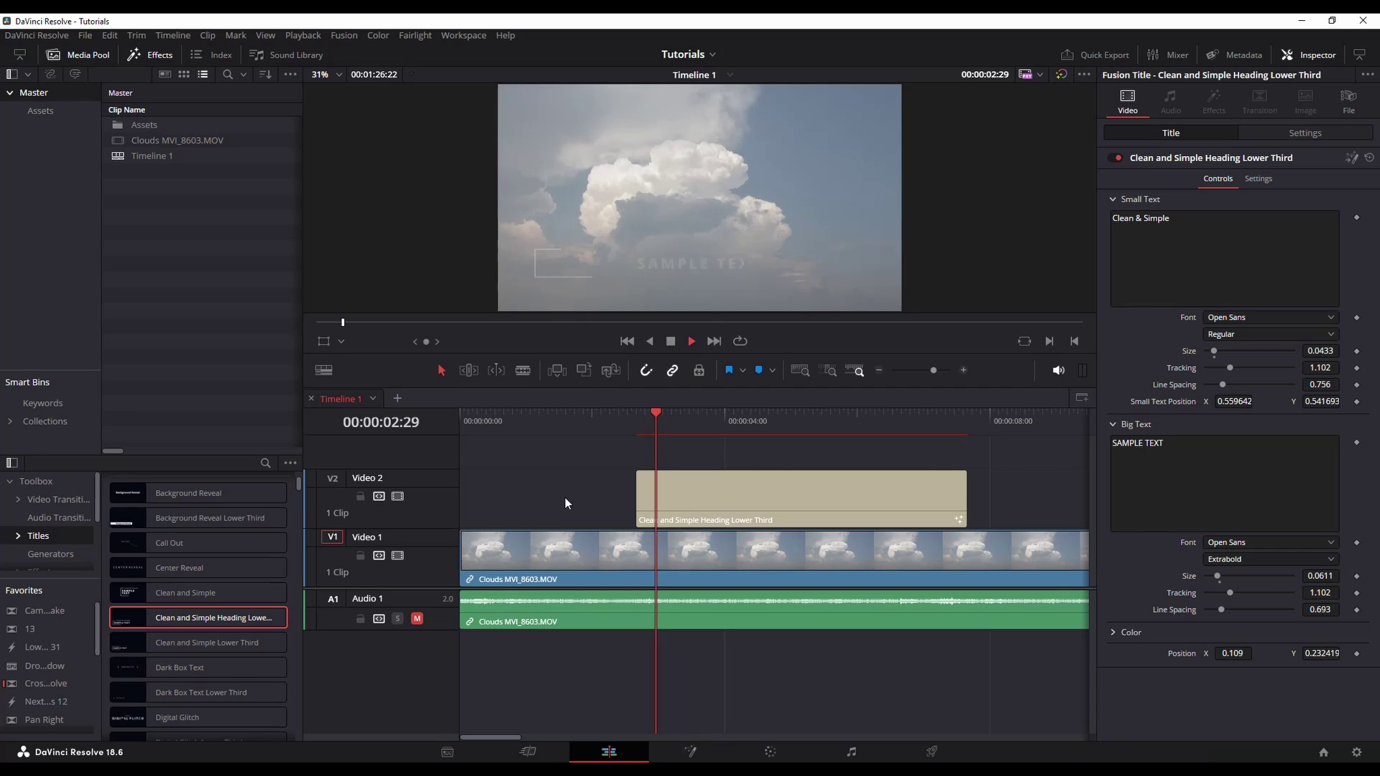
key("space")
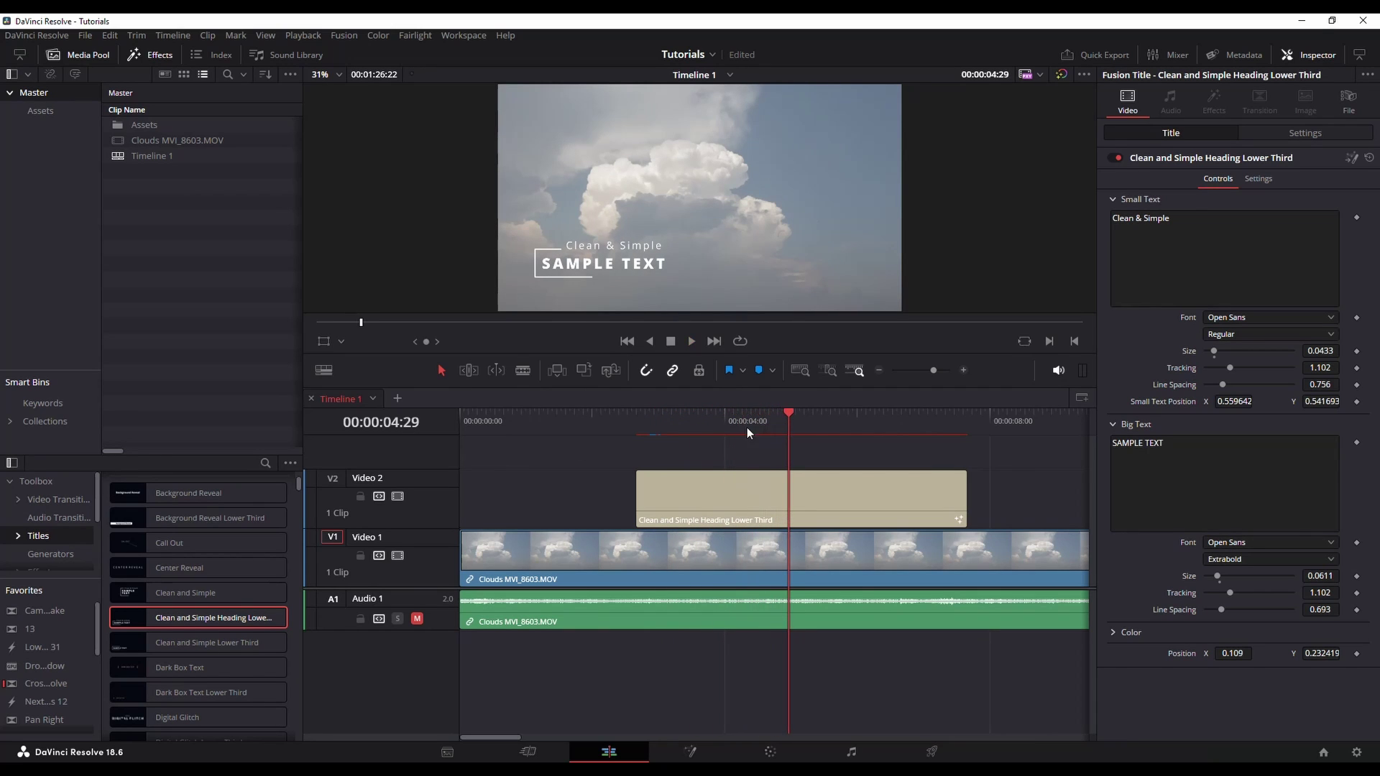
left_click(1184, 467)
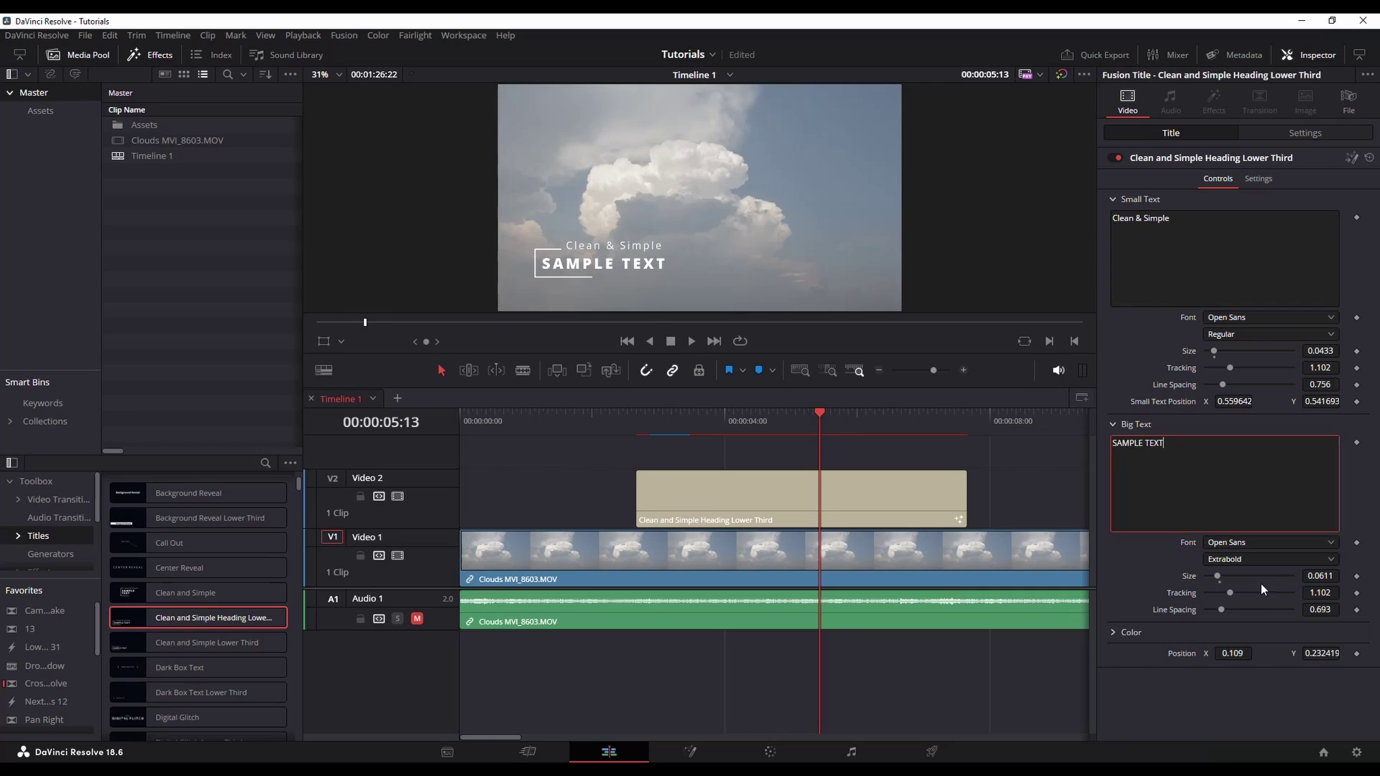
left_click(1114, 633)
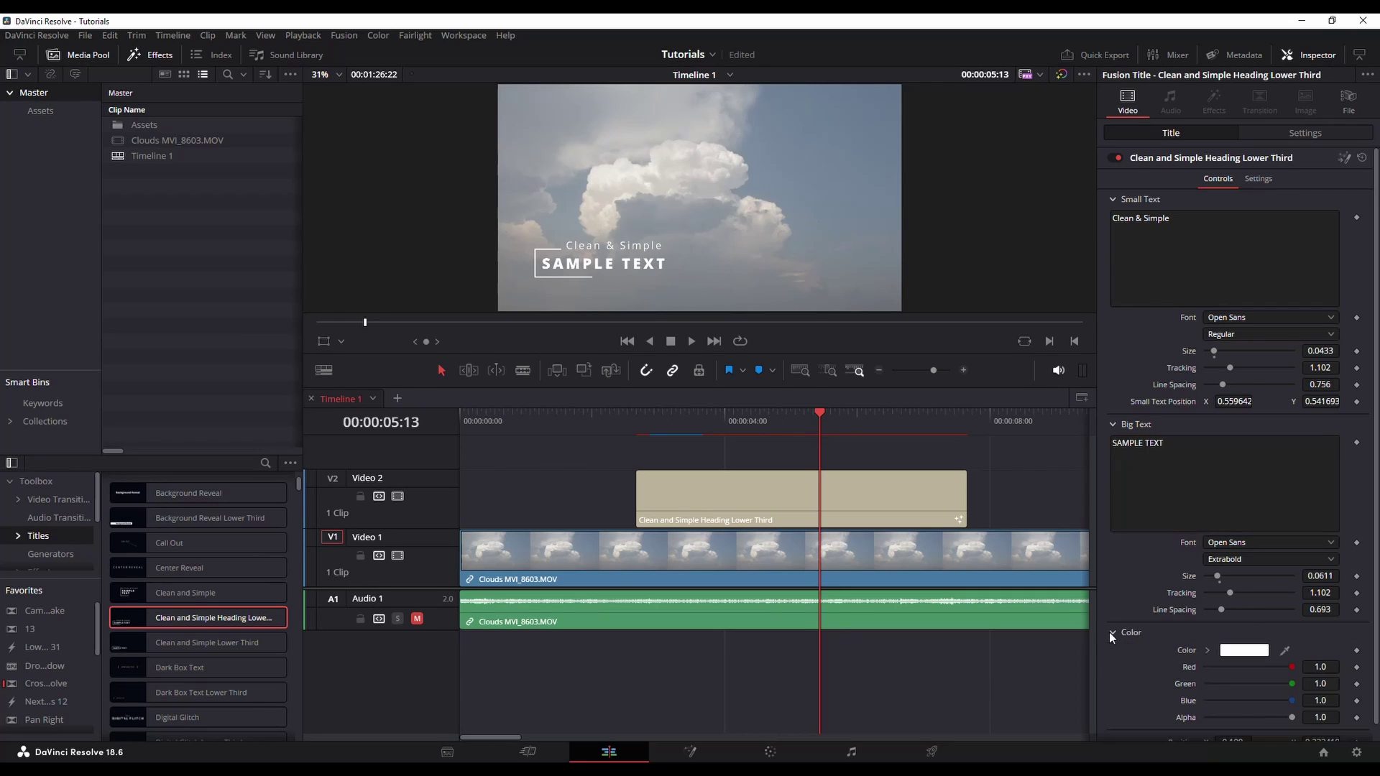
left_click(805, 505)
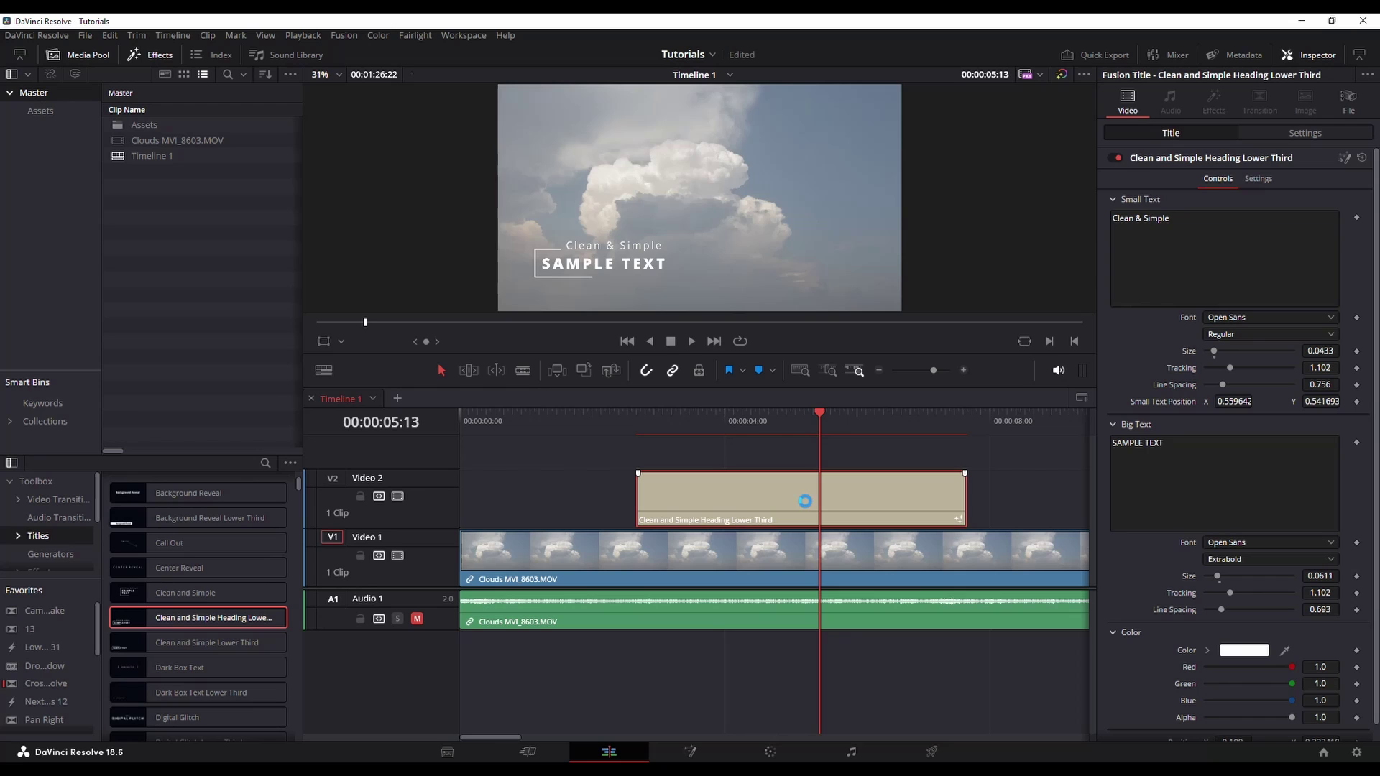
Step: Delete the lower third, restore the Basic Title with undo, and add a Text+ title after it on Video 2
key("Delete")
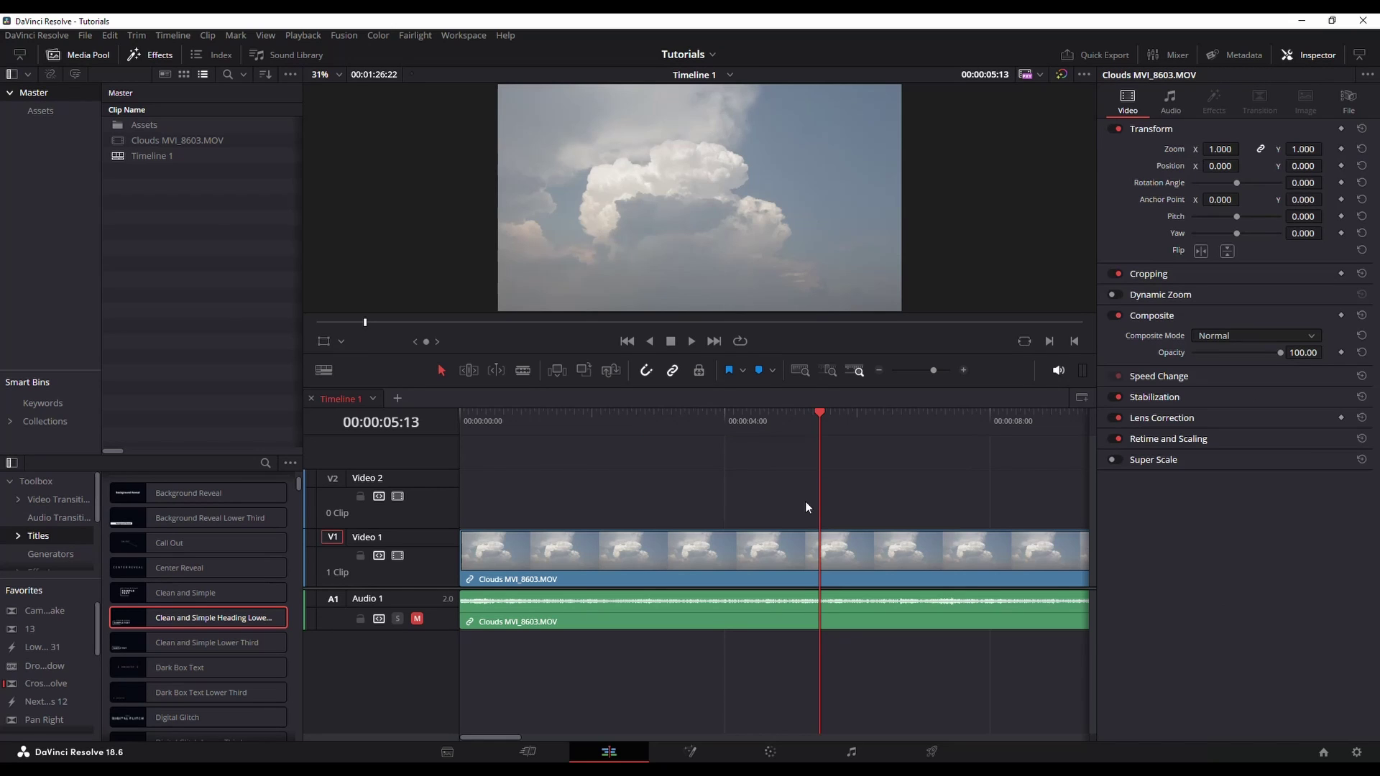
scroll(194, 582, "up", 5)
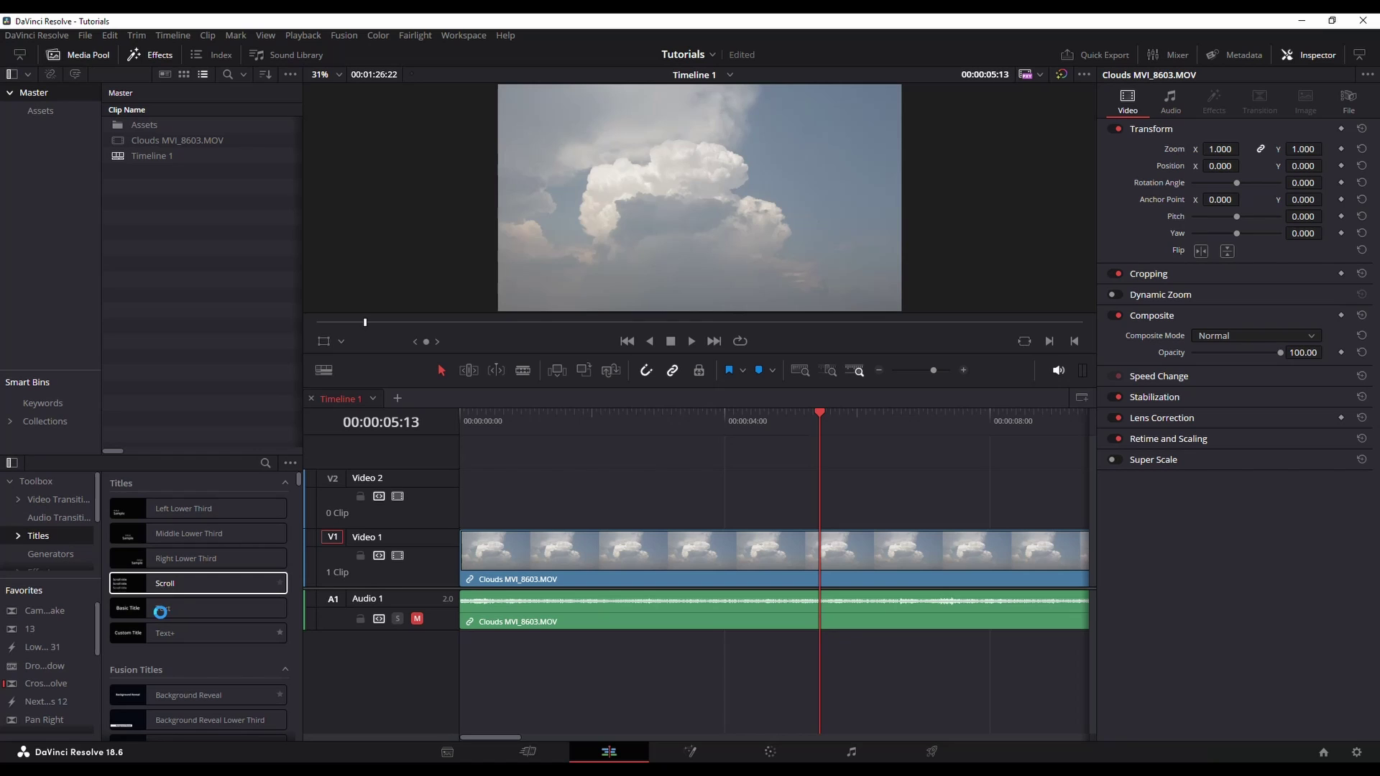
key("ctrl+z")
left_click_drag(187, 633, 789, 503)
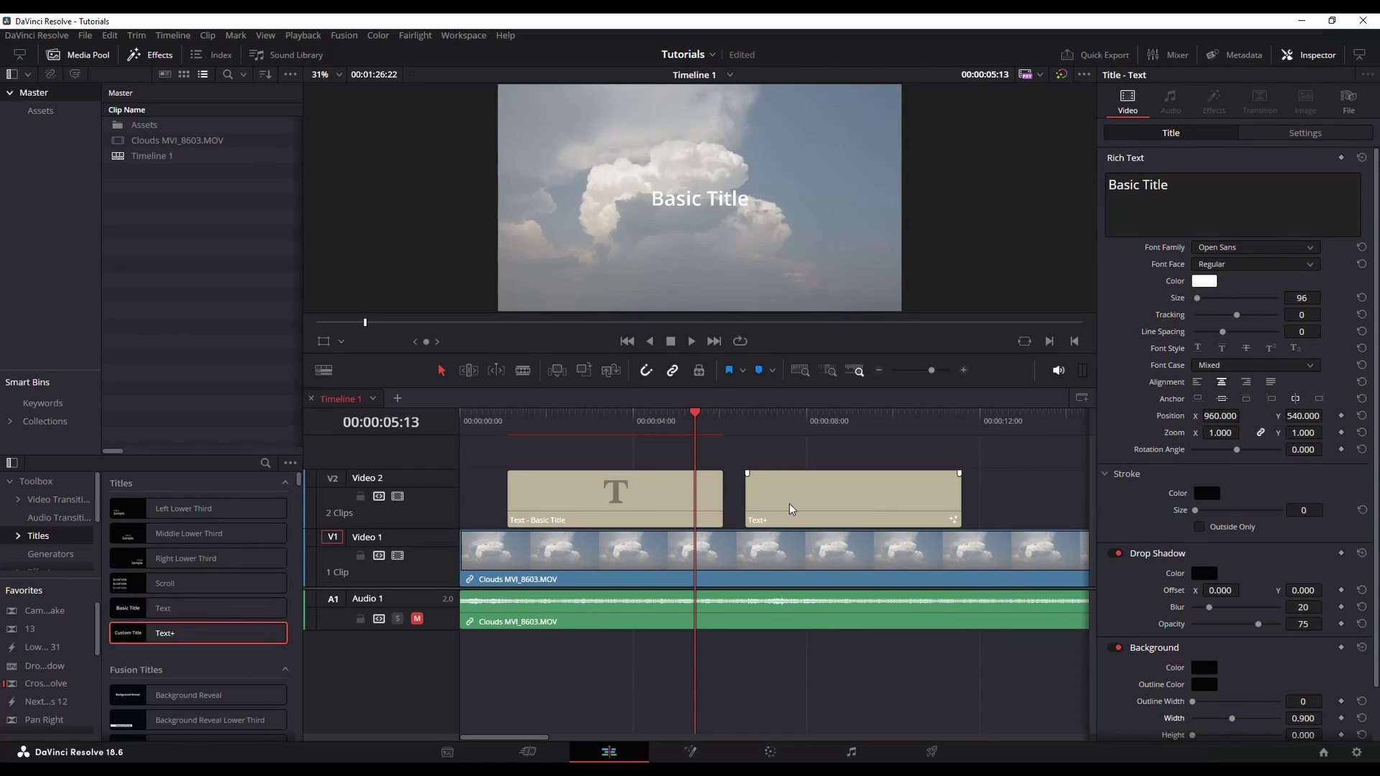
left_click(789, 503)
left_click(693, 506)
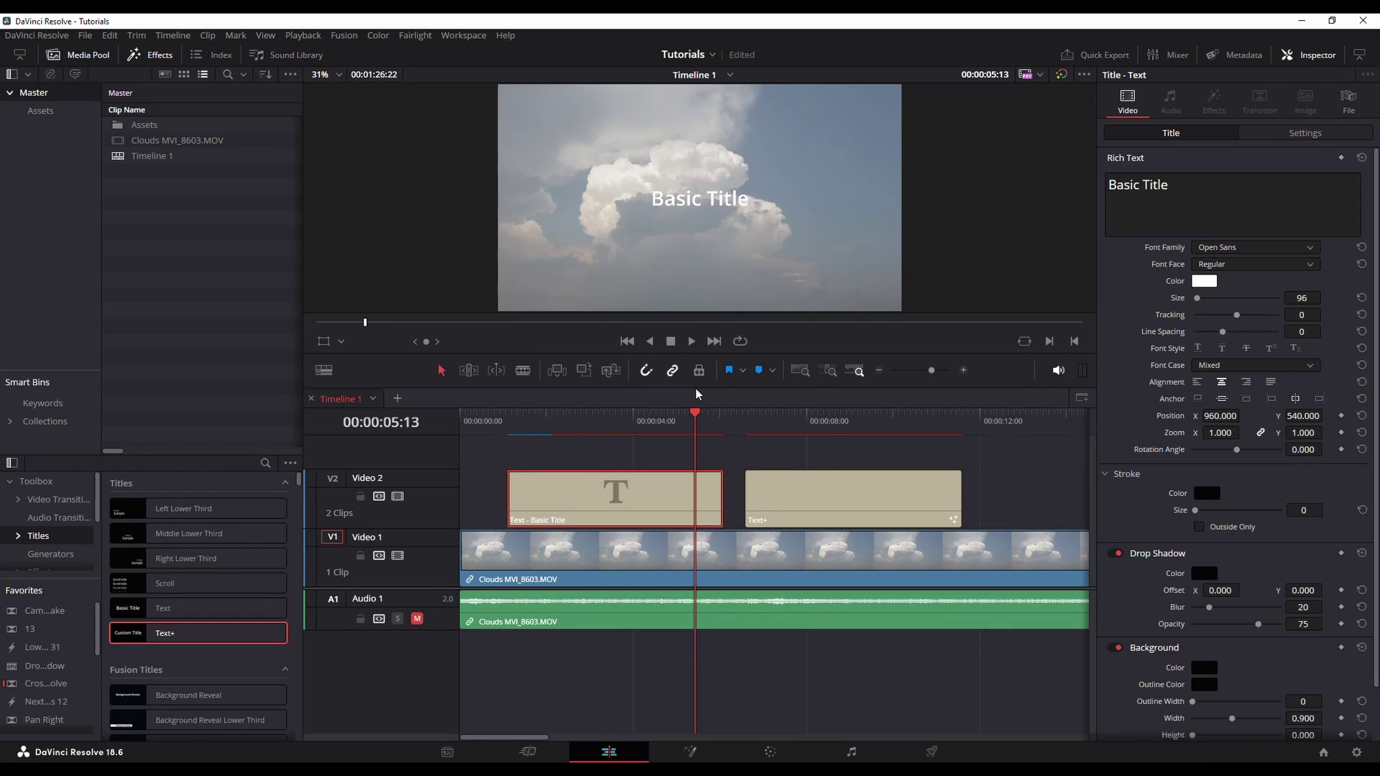
left_click(826, 474)
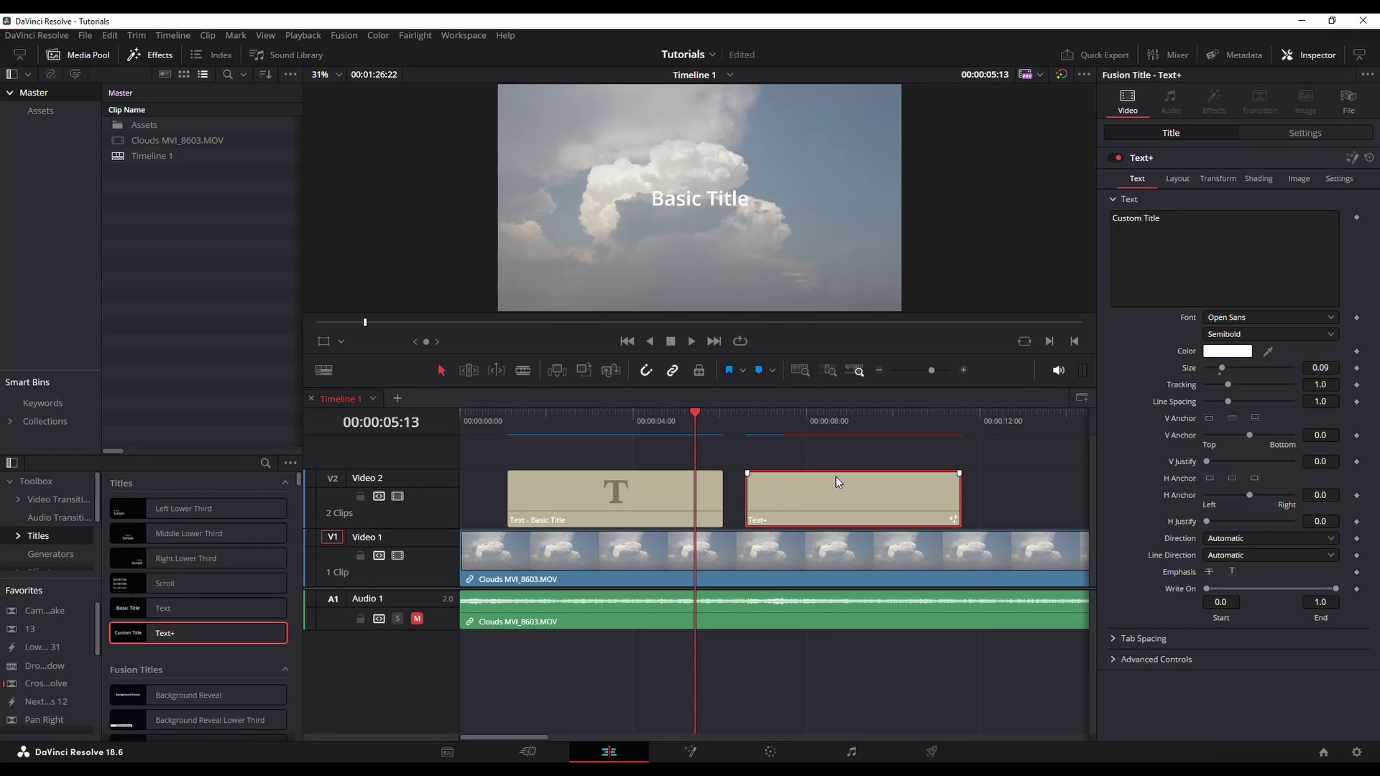
Step: Review the Basic Title's Settings and Title properties in the Inspector
left_click(691, 498)
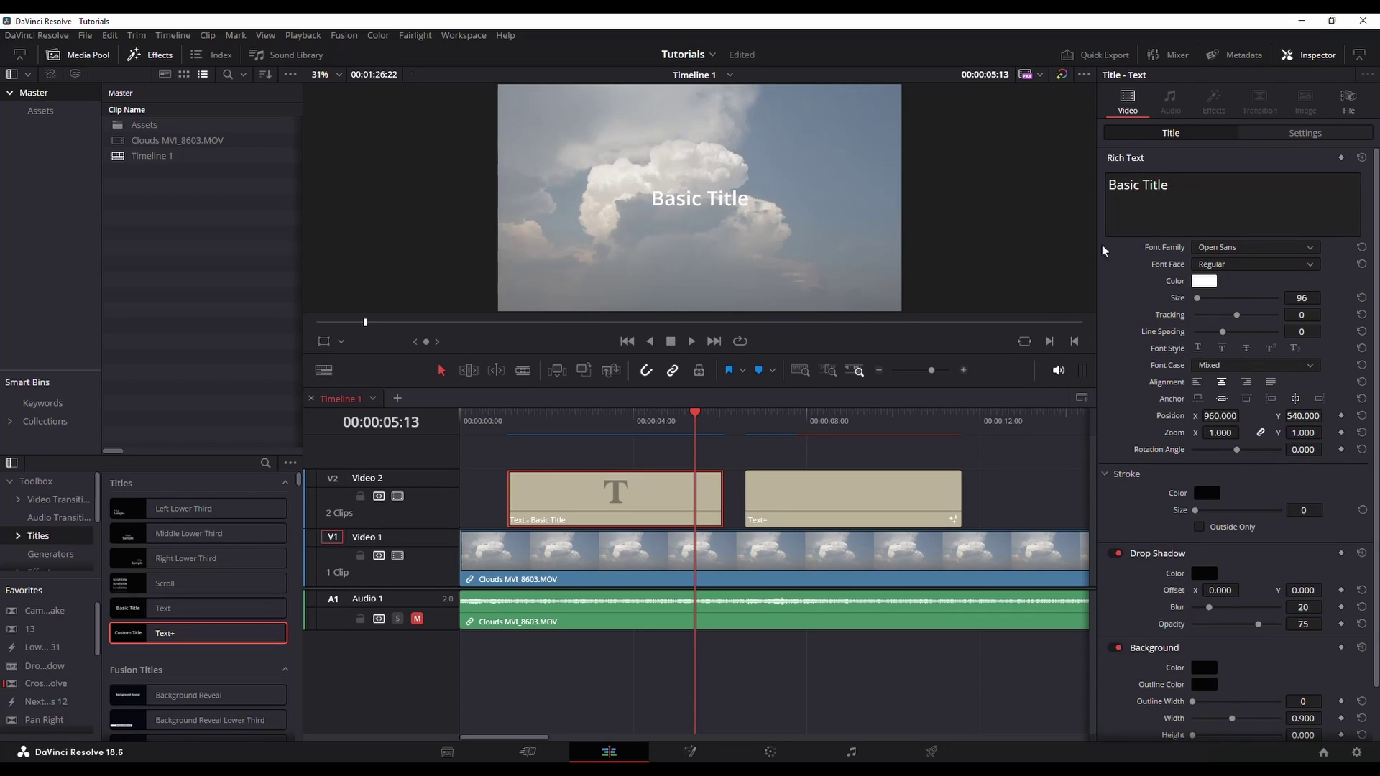
left_click(1305, 133)
left_click(1180, 136)
Step: Set the Text+ title's Layout Center X to 0.473
left_click(850, 508)
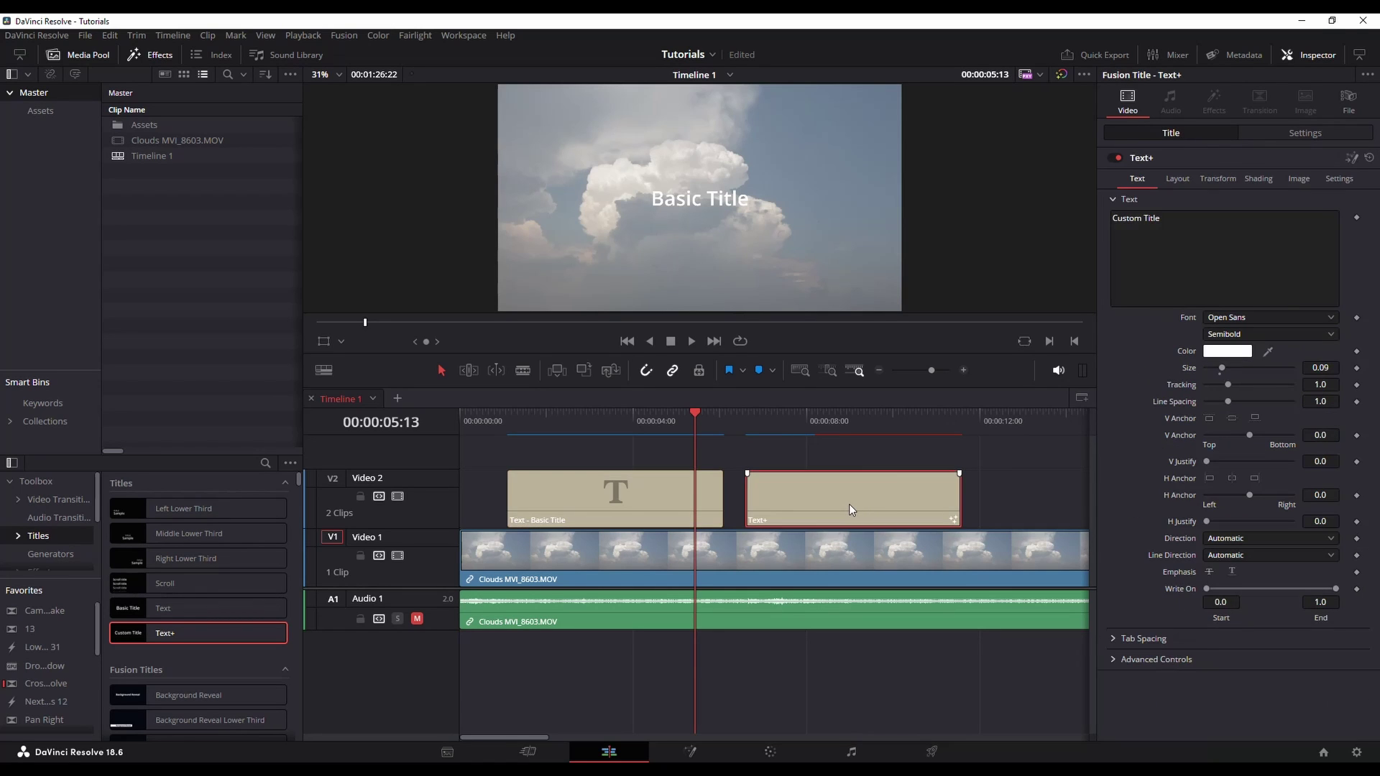
left_click(1177, 180)
double_click(1233, 232)
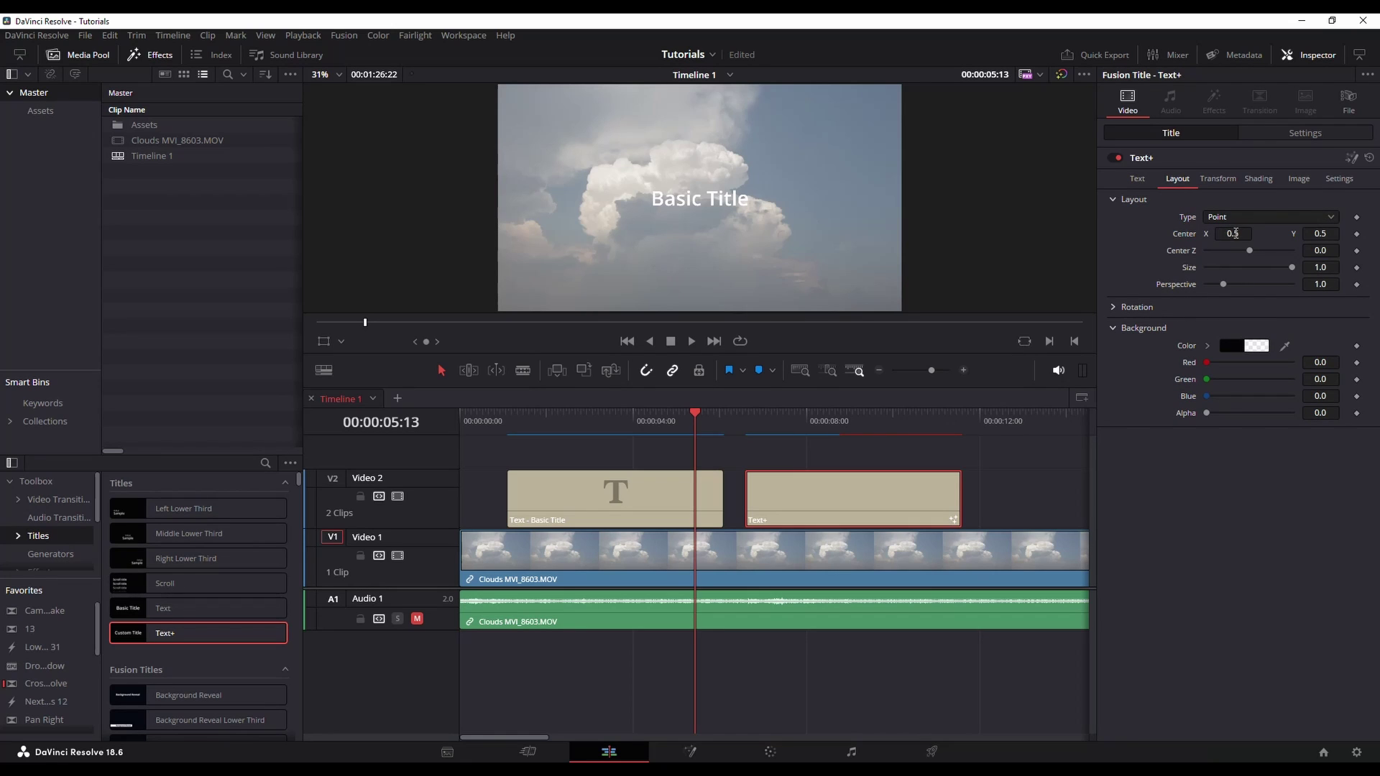
type("0.473")
left_click(869, 420)
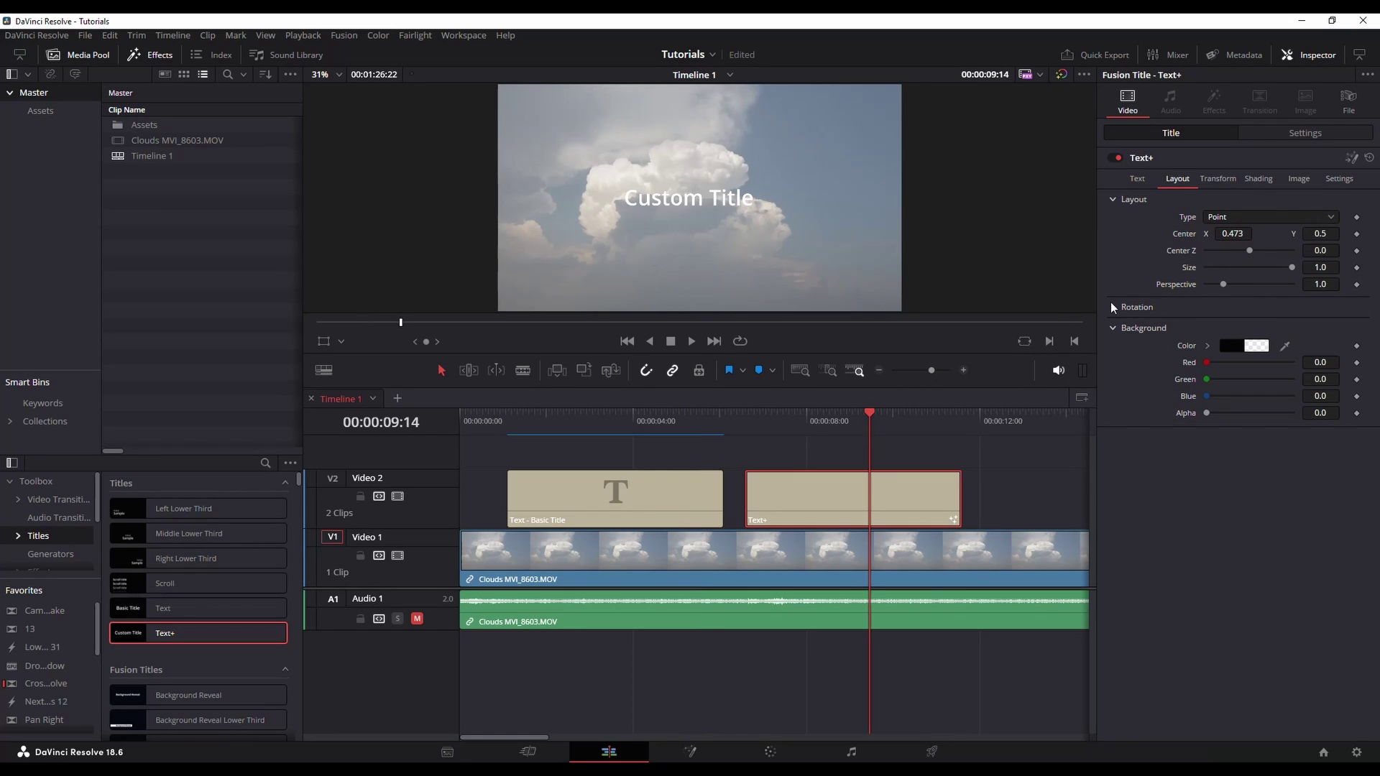
left_click_drag(1218, 231, 1228, 237)
key("ctrl+z")
Step: Try Words then Characters as Text+ transform mode, and browse the Shading, Image and Settings tabs
left_click(1214, 187)
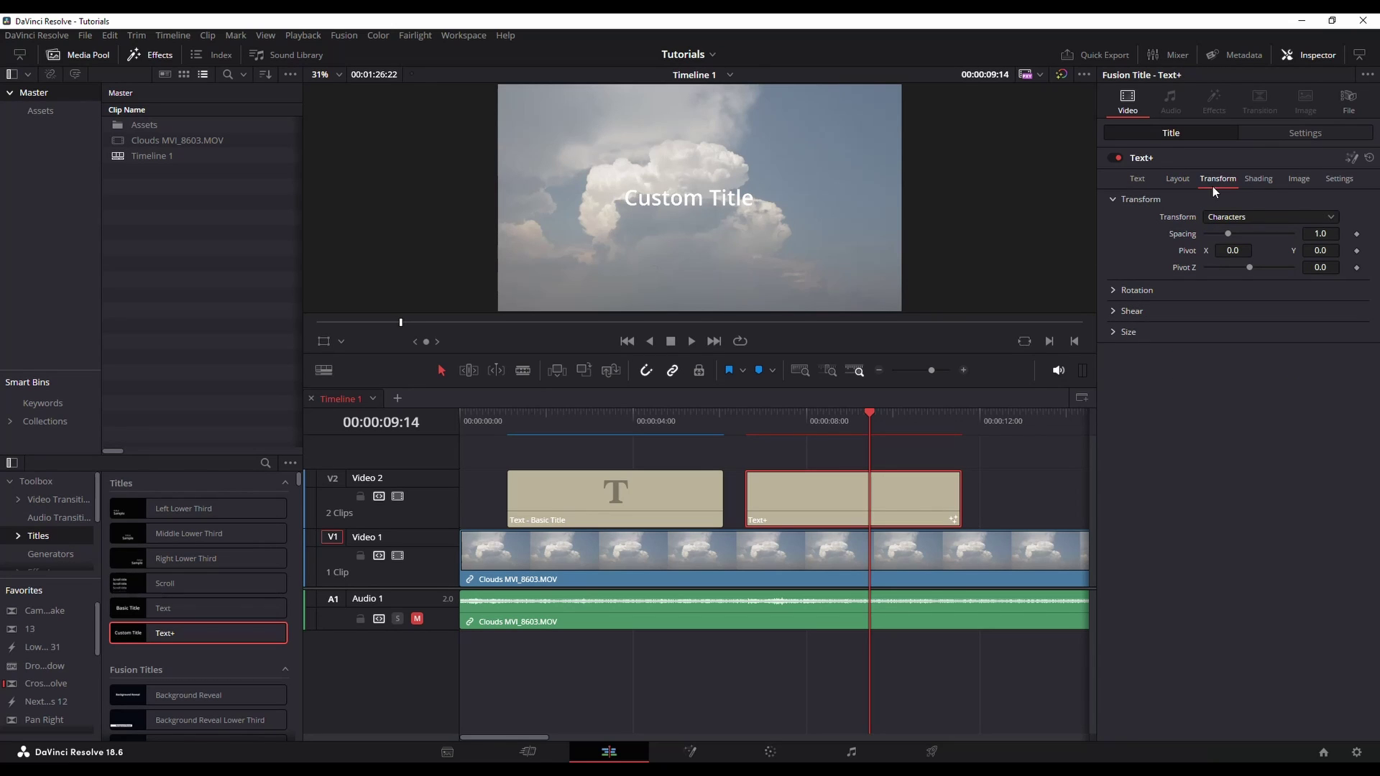
left_click(1238, 214)
left_click(1242, 249)
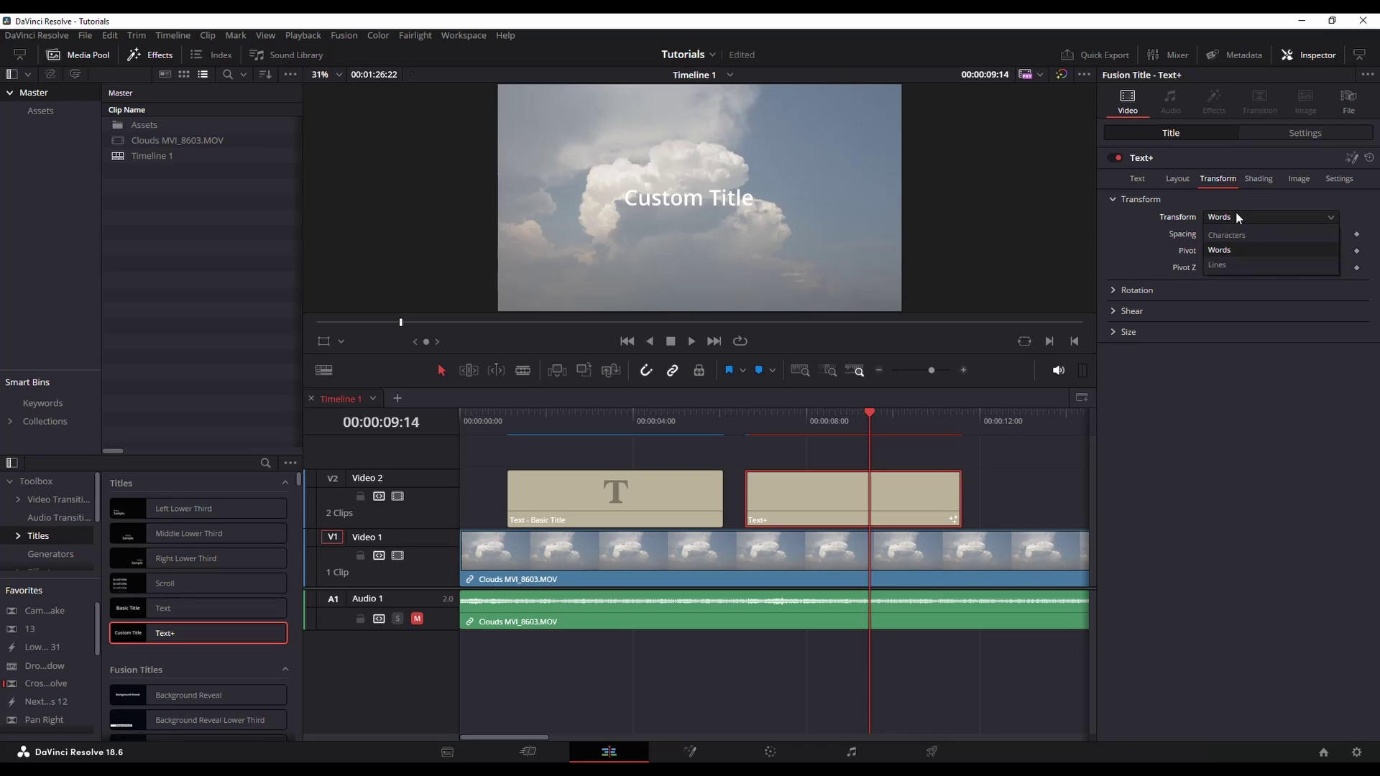
left_click(1236, 214)
left_click(1236, 235)
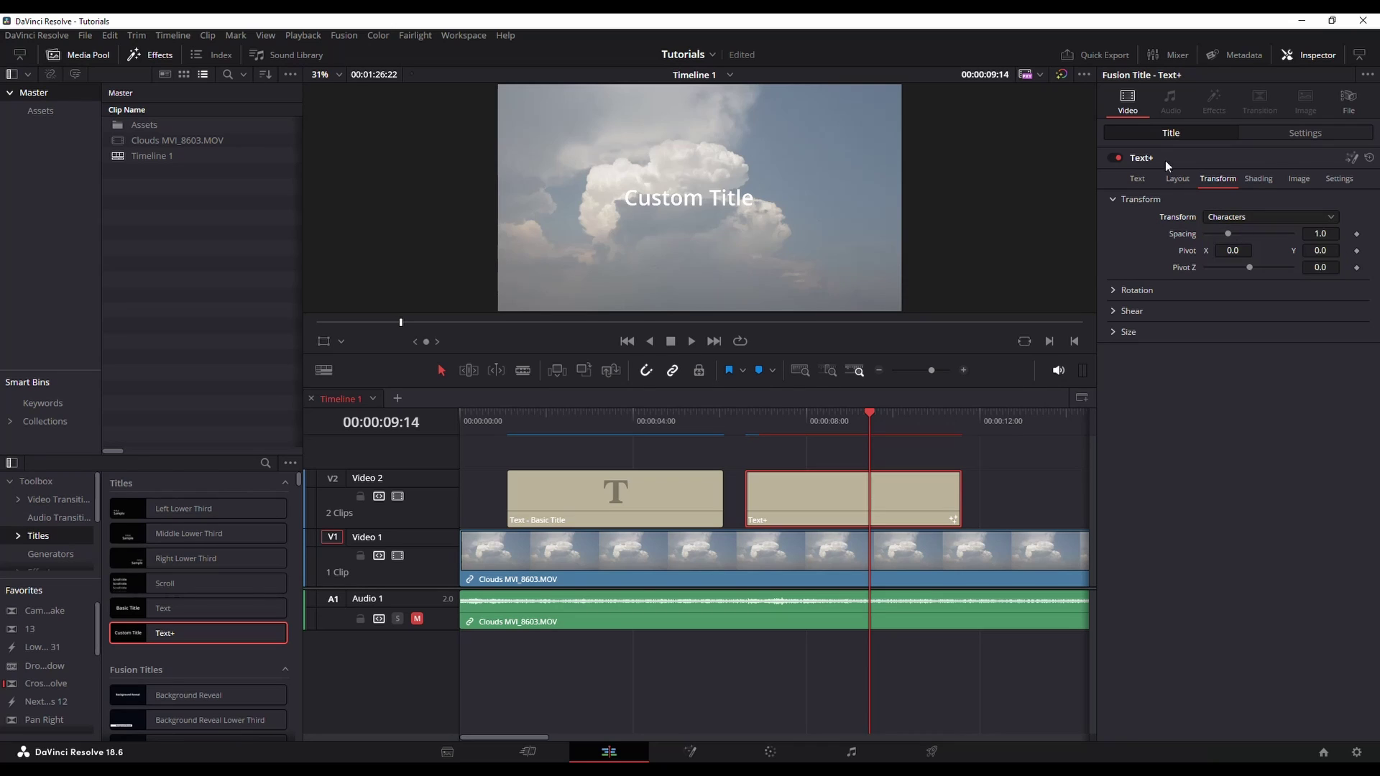
left_click(1265, 177)
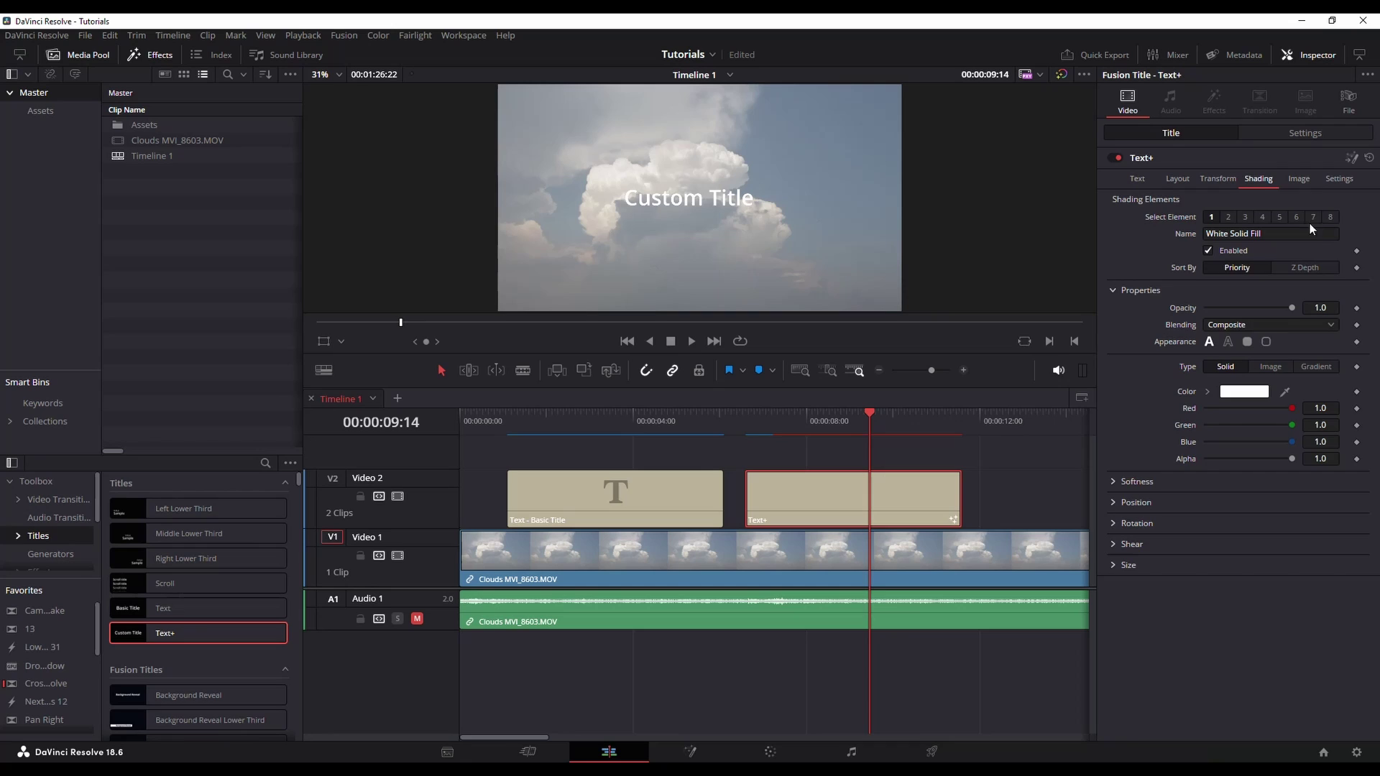
left_click(1299, 179)
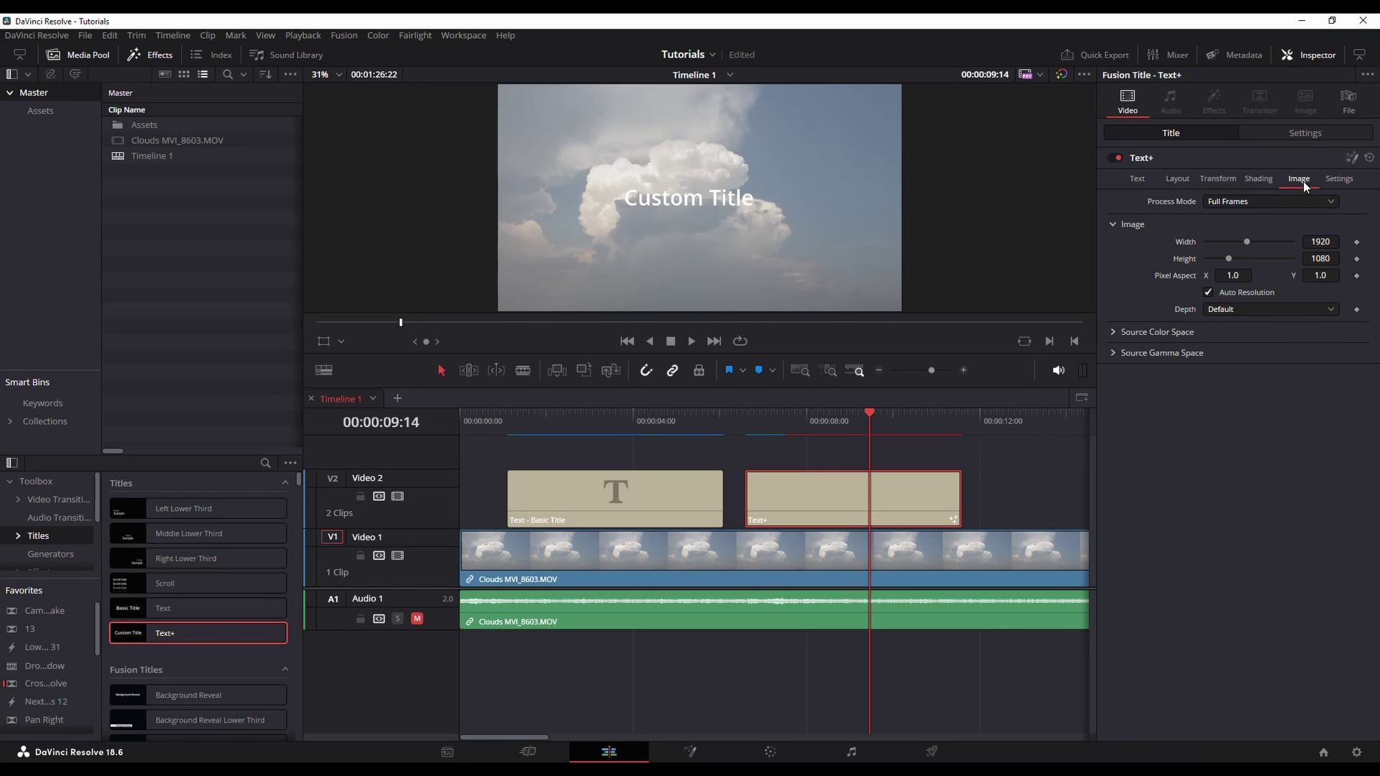
left_click(1337, 180)
left_click(1301, 181)
Step: Append 'fddgfd dfg d' to the Text+ title's 'Custom Title' text
left_click(1142, 183)
left_click(1179, 220)
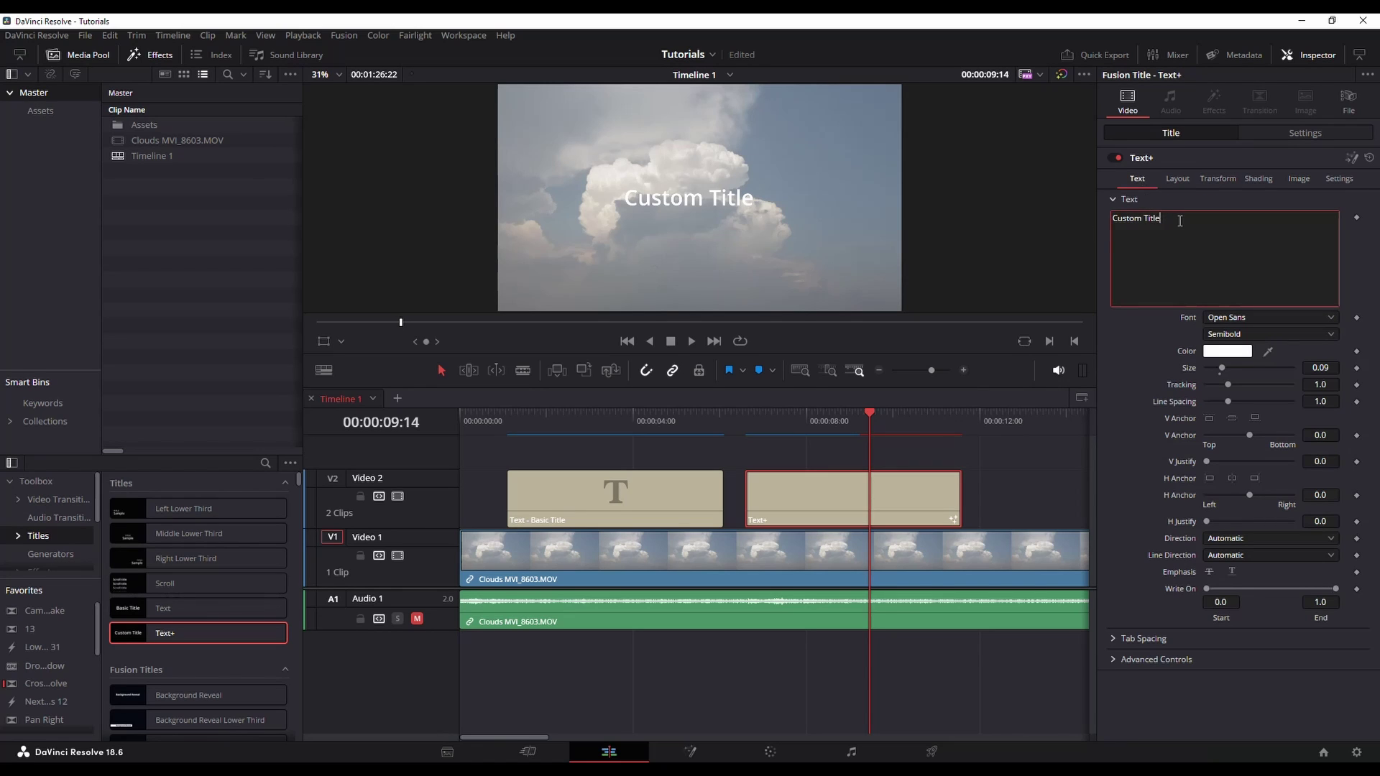
type("fddgfd dfg d")
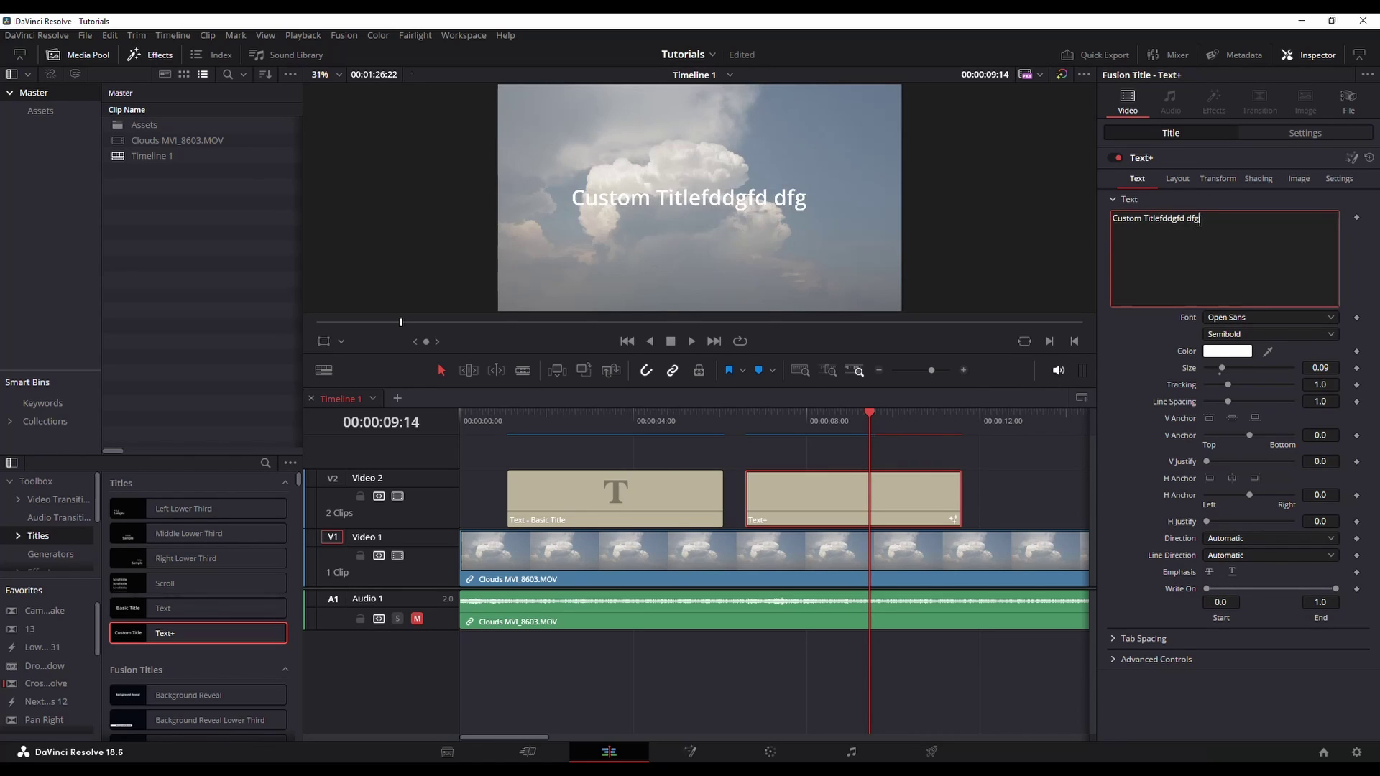
Step: Add 'd fdd' at the end of the Basic Title text and insert 'fdgd gdfgfdg f' after 'Basic'
left_click(613, 494)
left_click(588, 423)
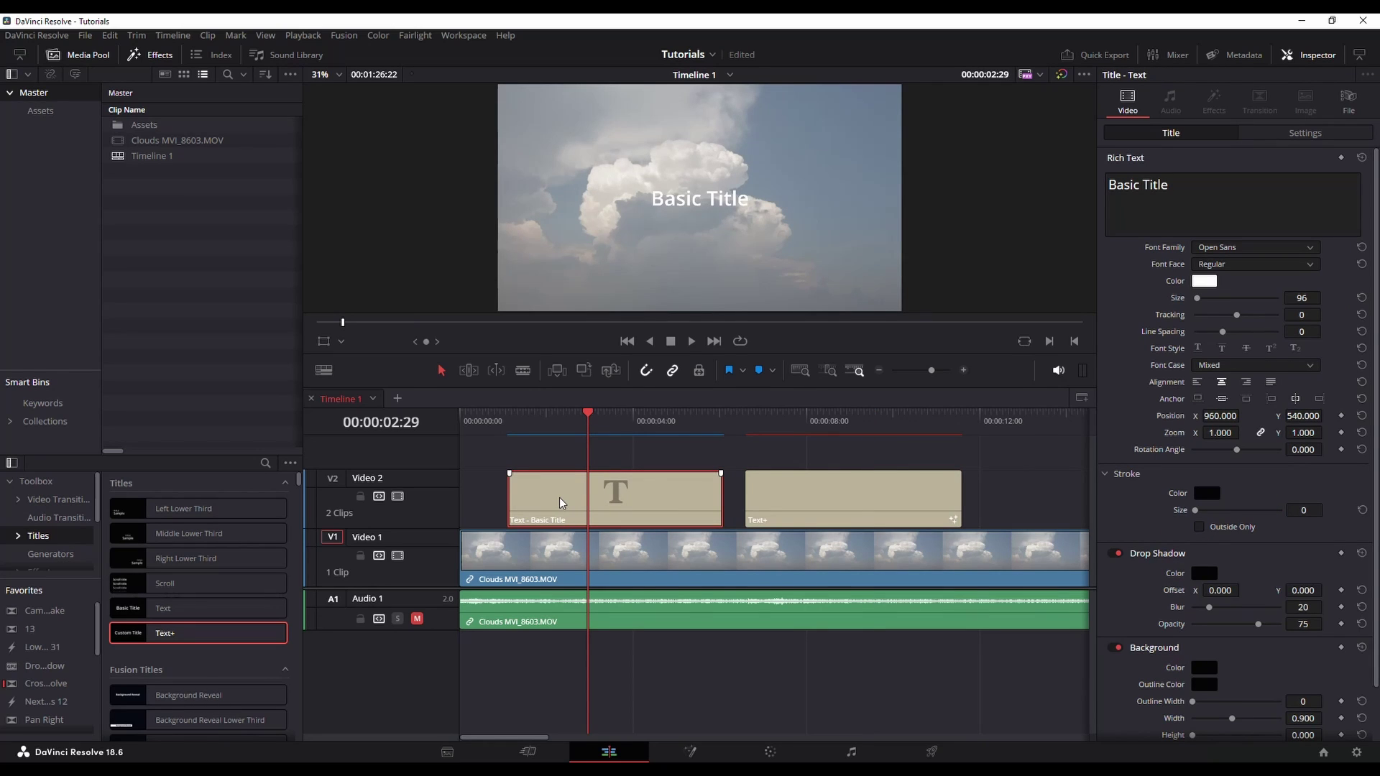
left_click(1137, 200)
type("d fdd")
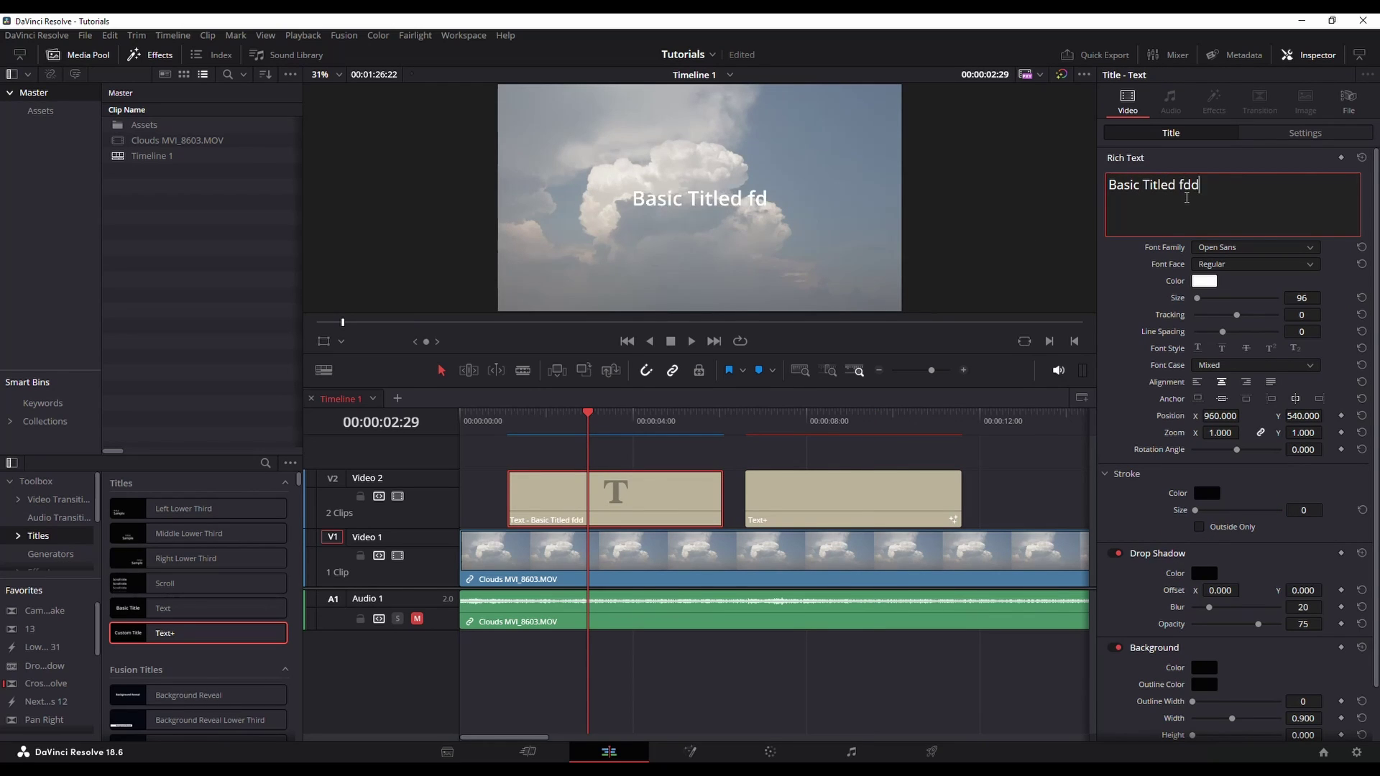
left_click(667, 205)
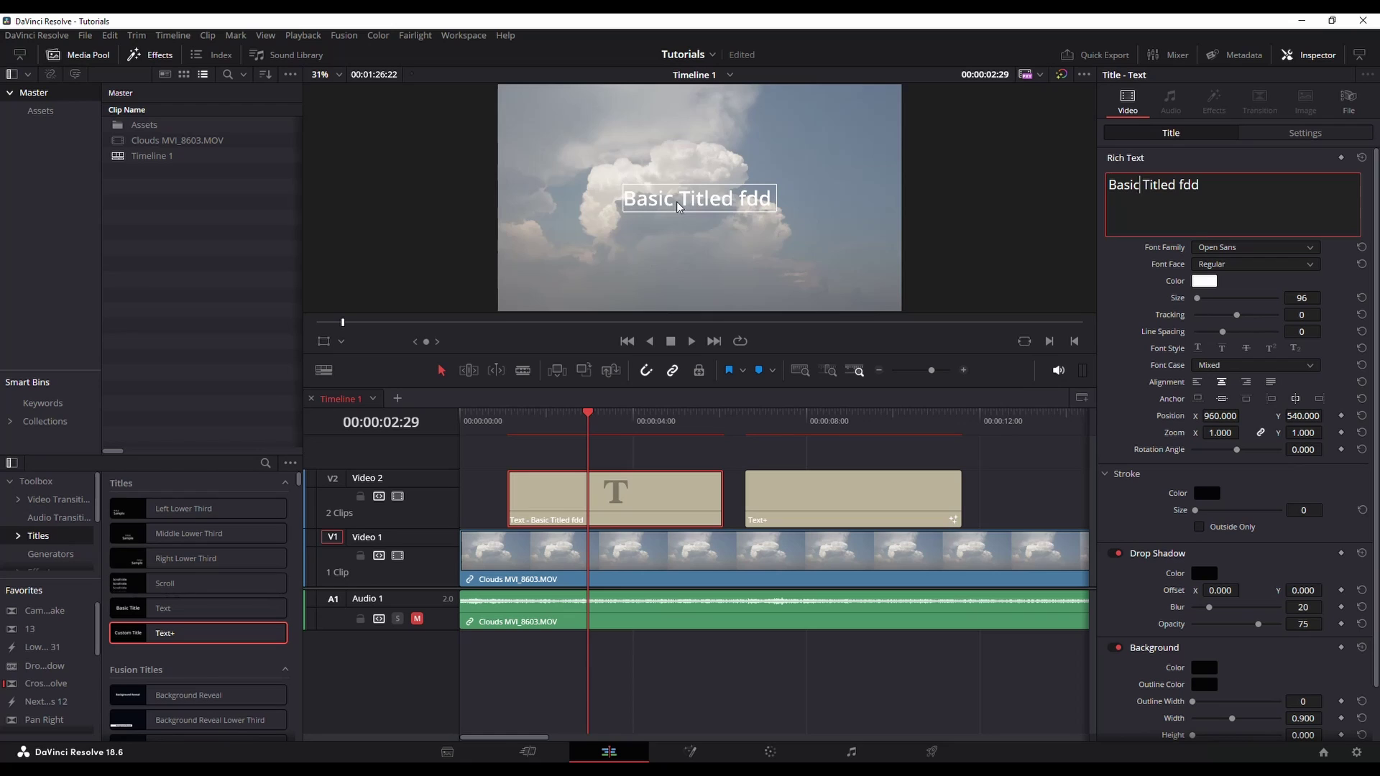
key("Delete")
type("fdgd gdfg")
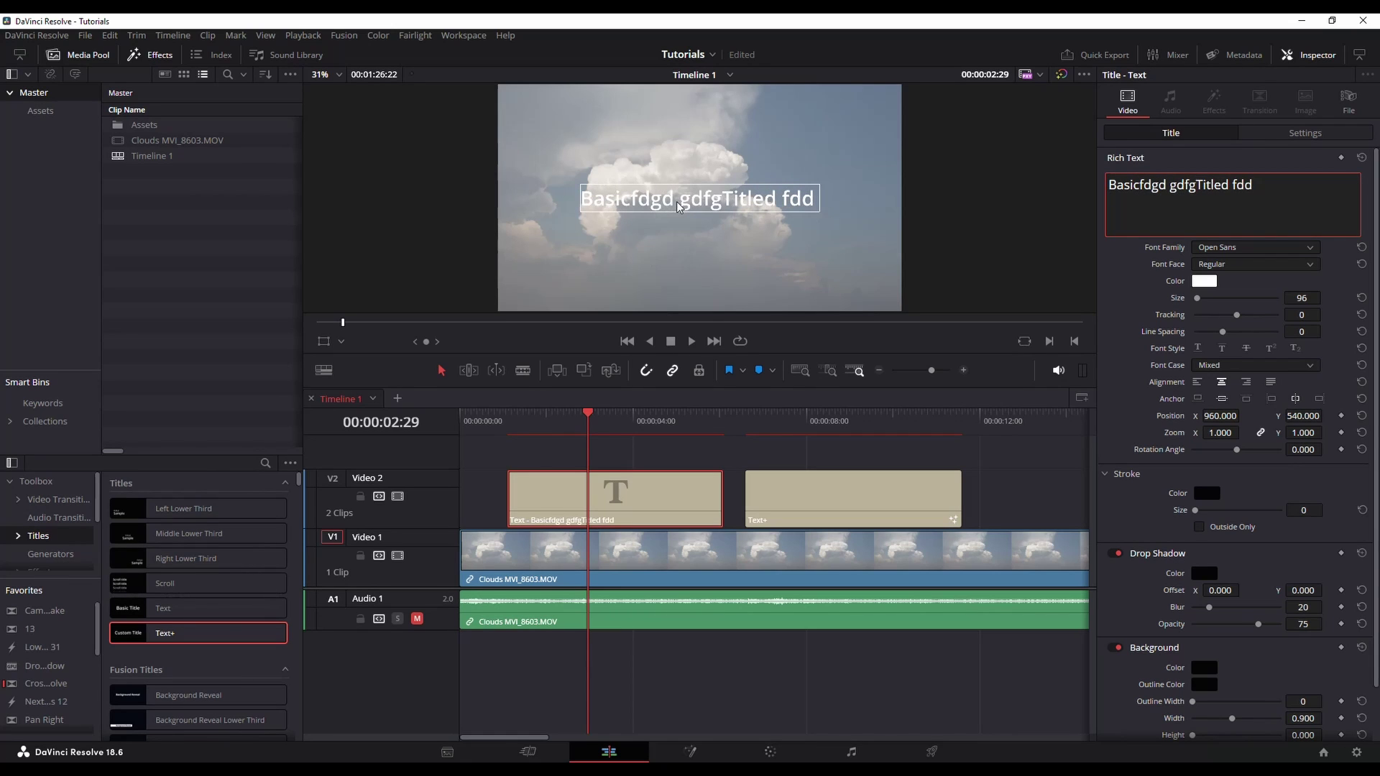
type("fdg f")
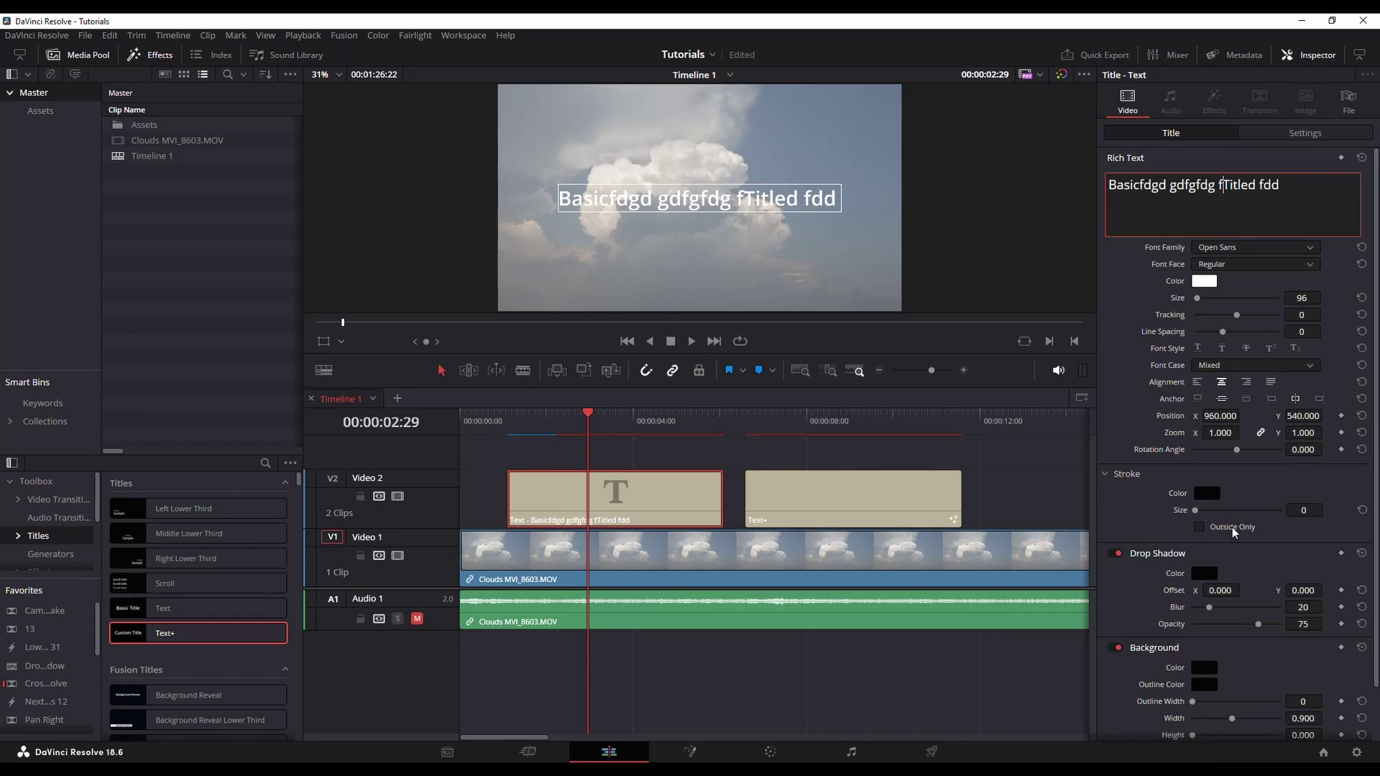
Step: Select the Text+ clip on V2 and show its Shading properties in the Inspector
left_click(864, 490)
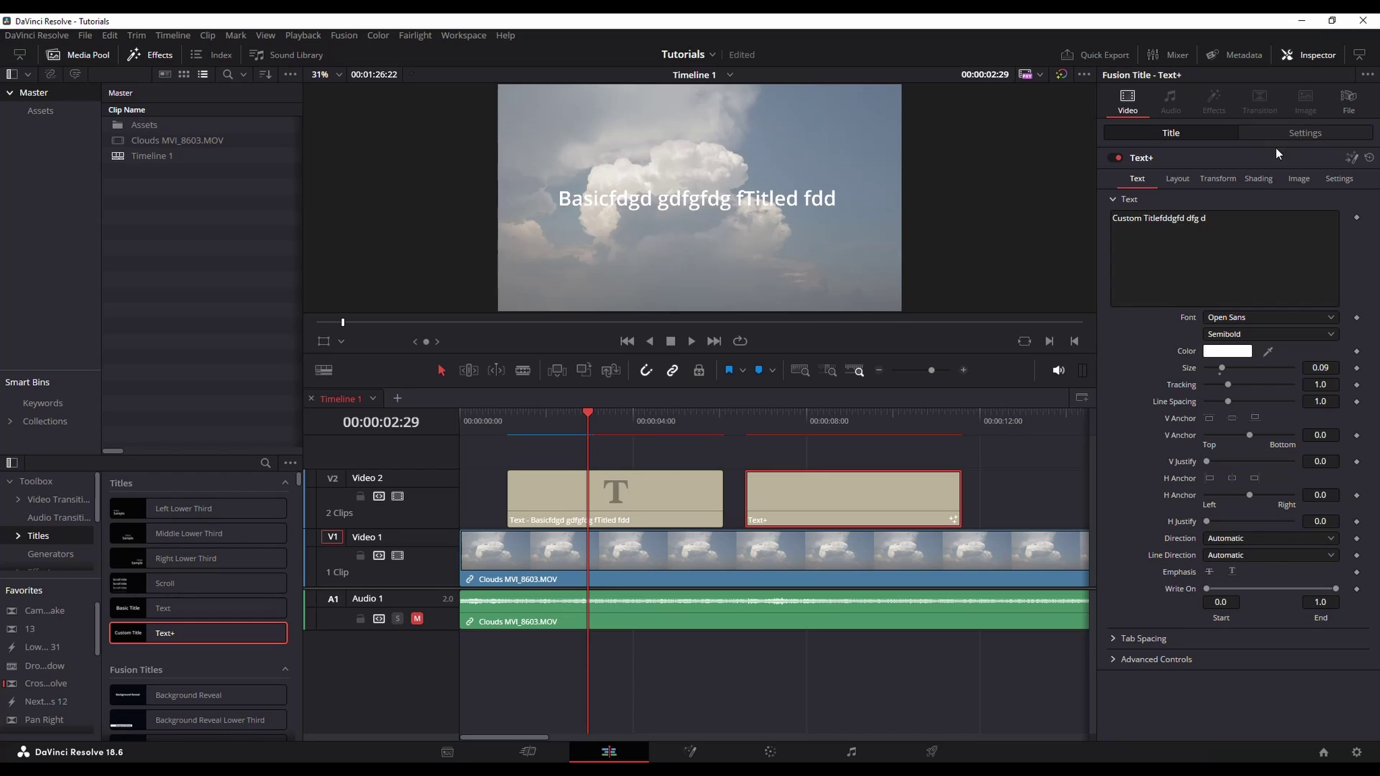
left_click(1262, 173)
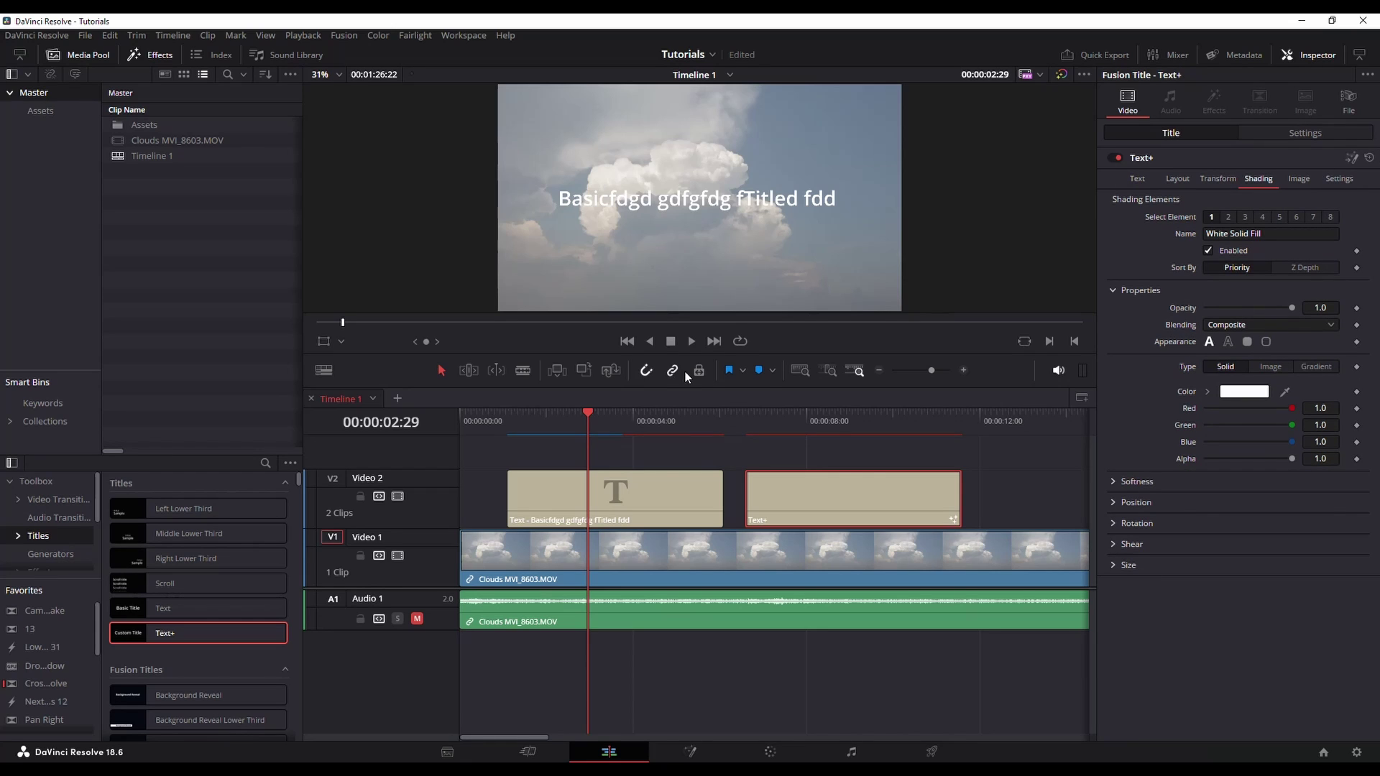